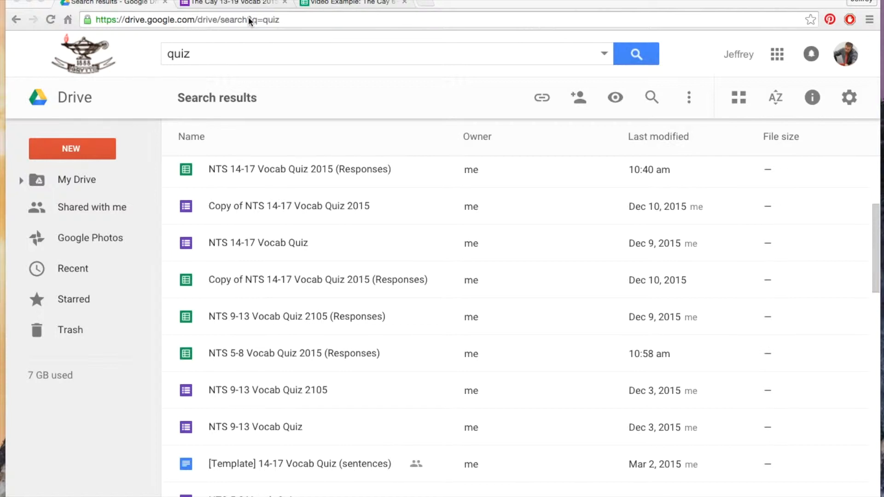
left_click(777, 54)
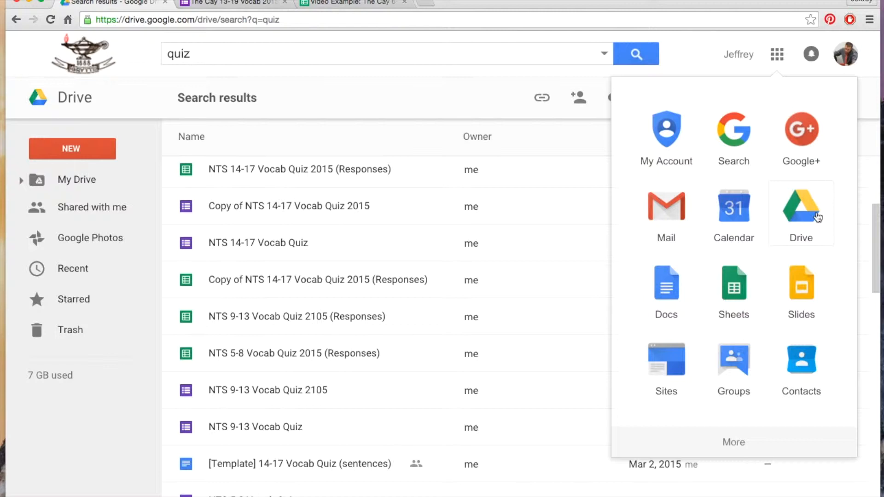
left_click(413, 24)
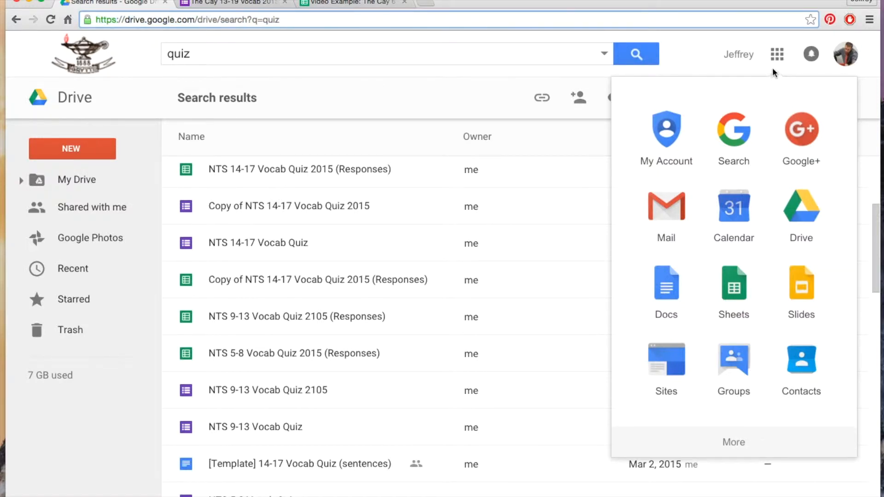
left_click(779, 53)
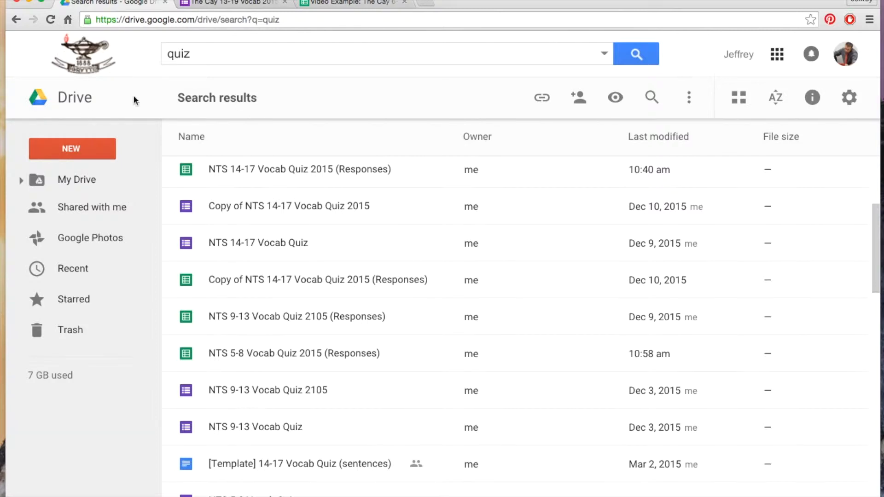
Create a new blank Google Forms form from Drive
left_click(73, 154)
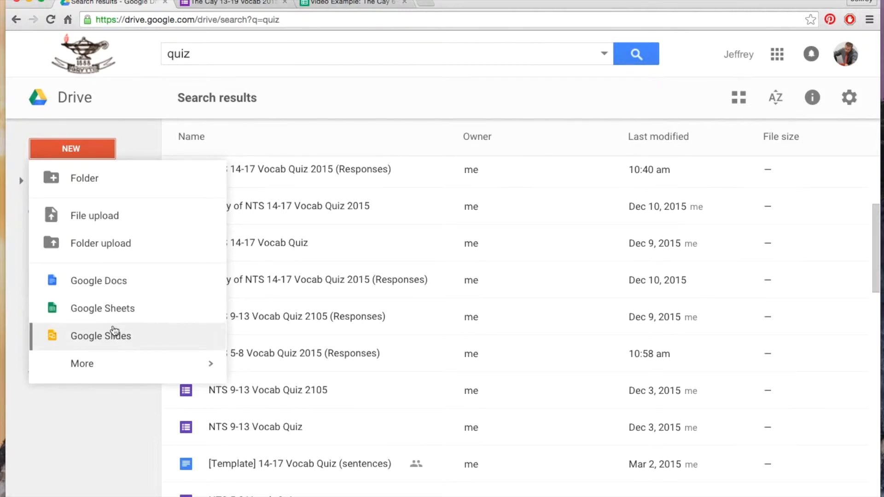
mouse_move(115, 363)
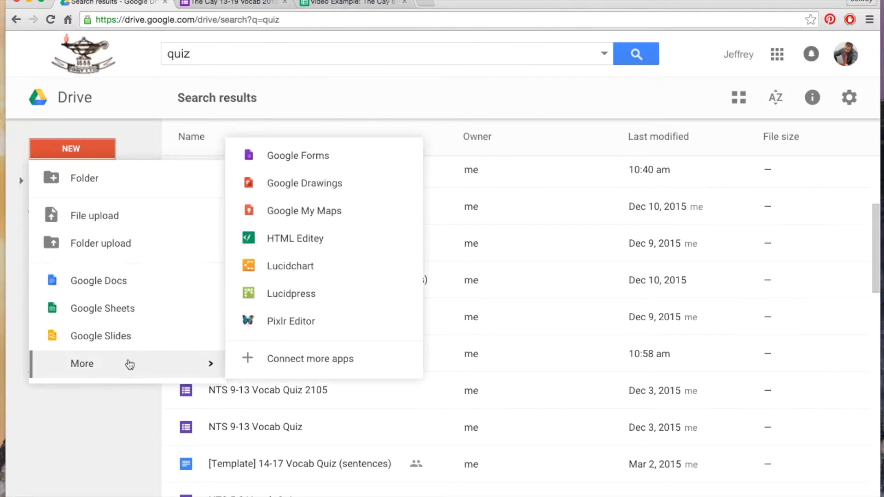
left_click(300, 162)
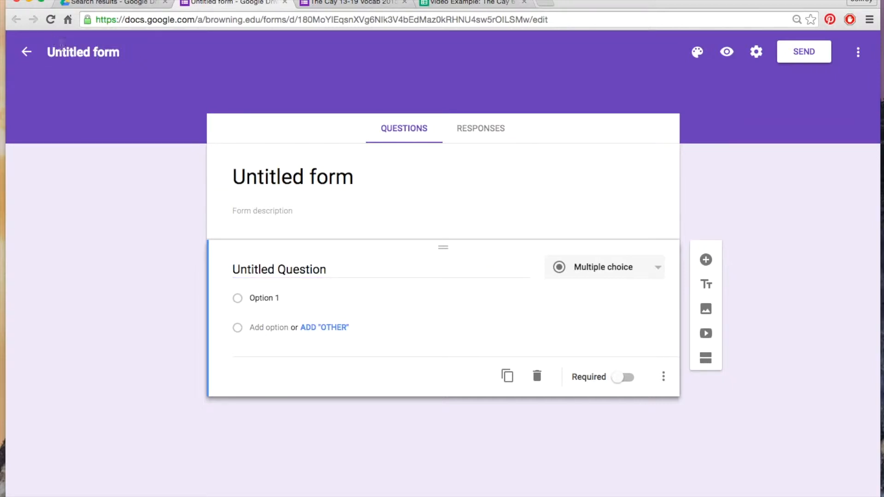
Name the new form "Video Test Form", using the same text as its heading
left_click(64, 48)
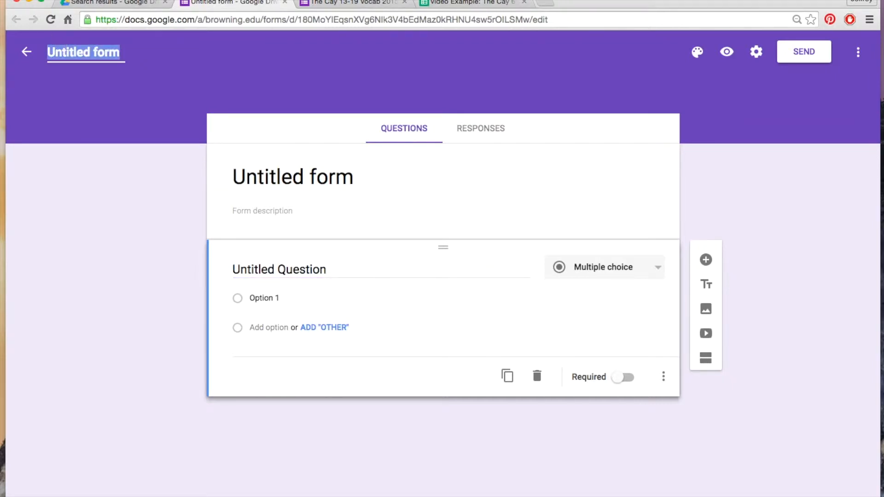
type("Video Test Form")
key("Tab")
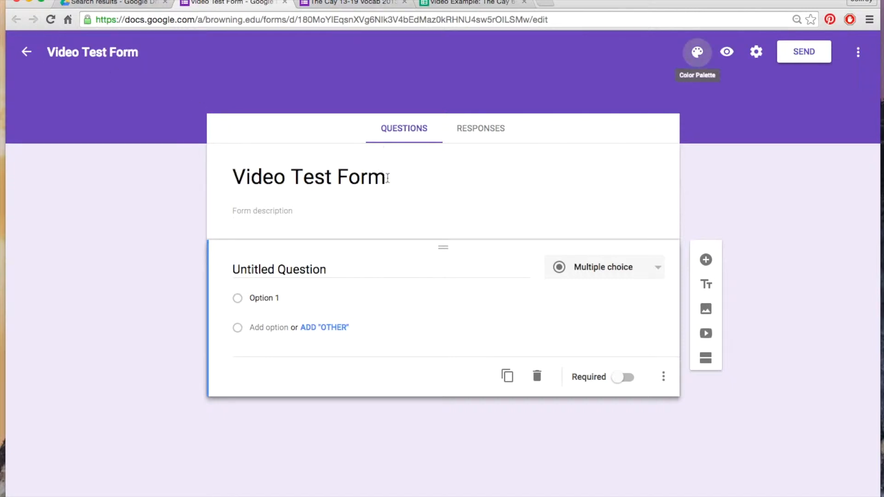
left_click(402, 181)
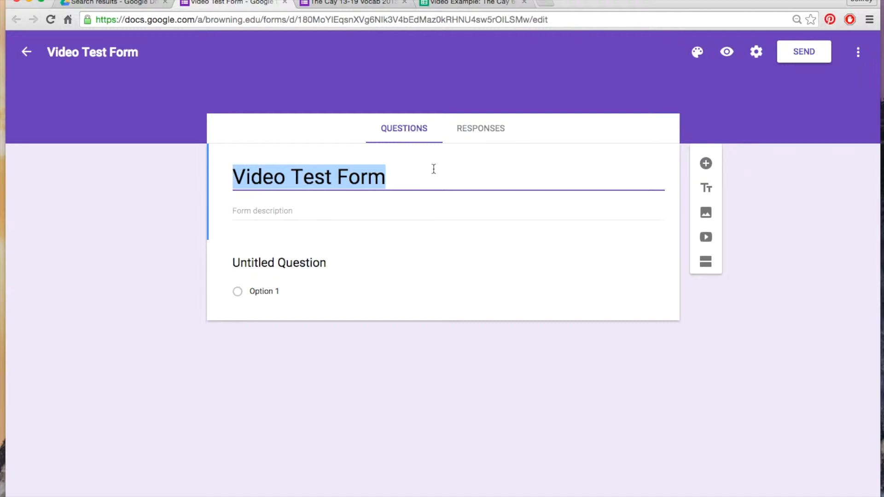
Apply the beach chairs image from the Travel themes as the form's header theme
left_click(701, 59)
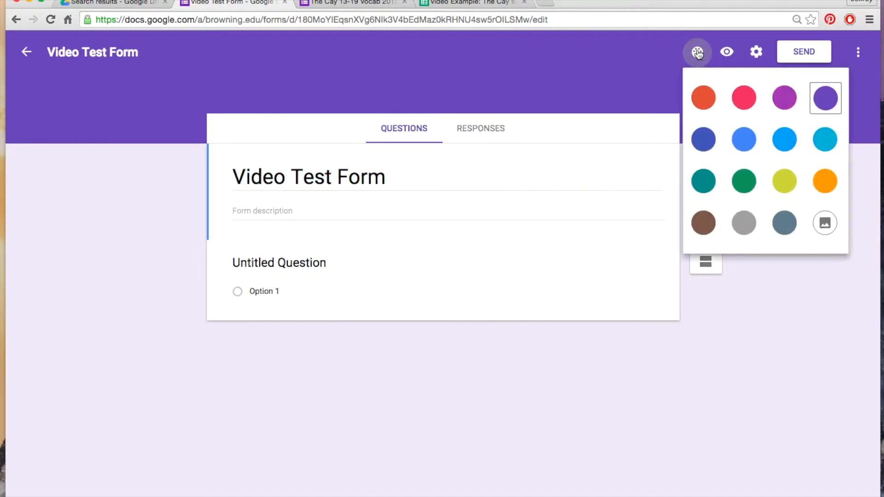
left_click(820, 222)
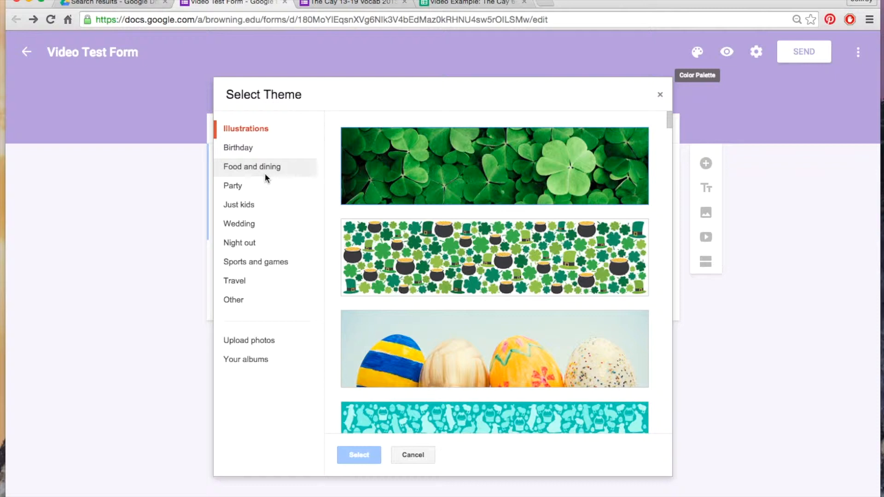
left_click(237, 281)
double_click(488, 257)
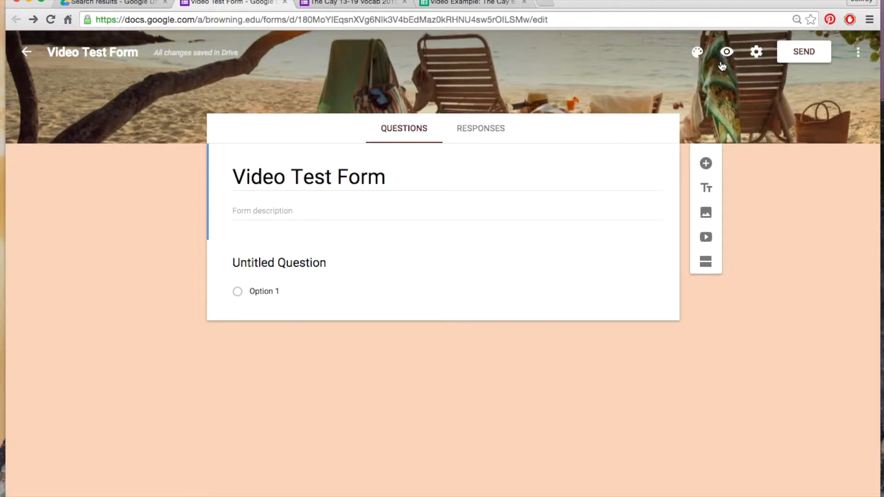
In the form settings, keep responses limited to Anyone in The Browning School, collect usernames automatically and allow only 1 response
left_click(757, 55)
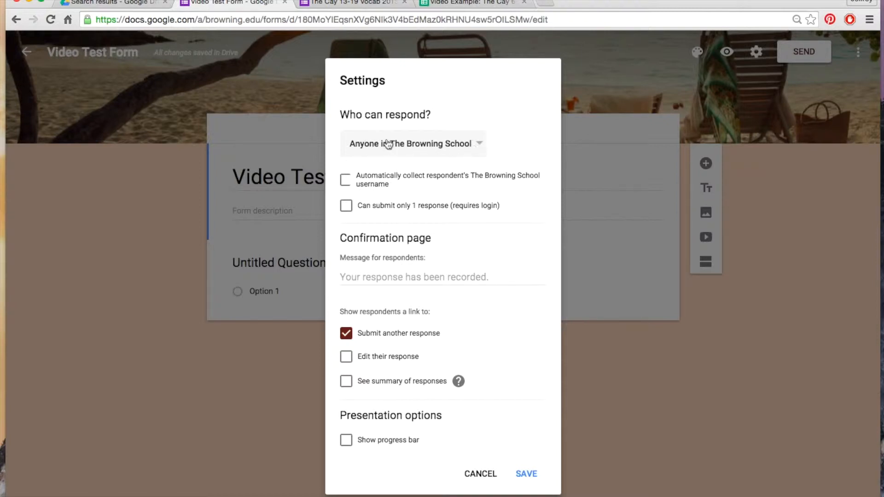
left_click(454, 148)
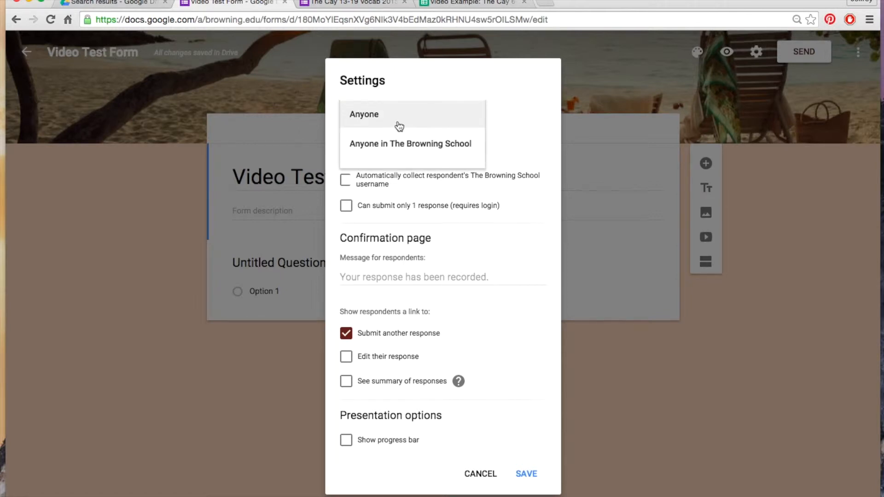
left_click(434, 144)
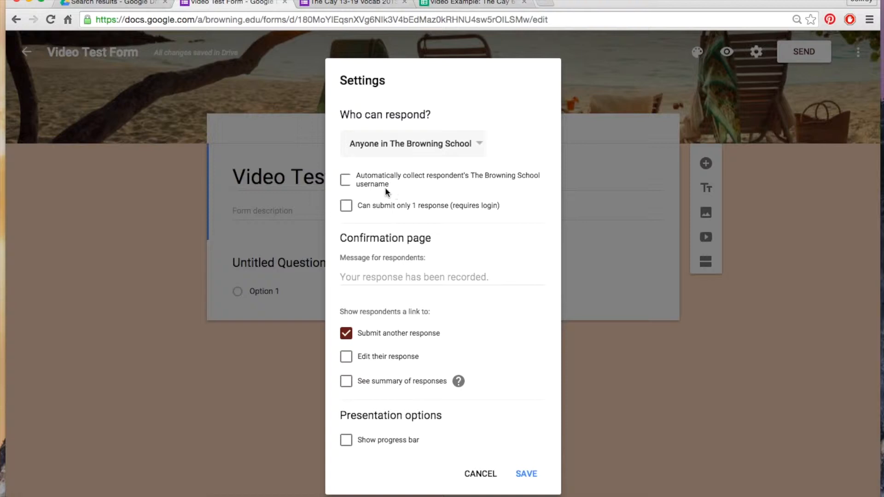
left_click(346, 181)
left_click(457, 212)
left_click(382, 211)
left_click(350, 209)
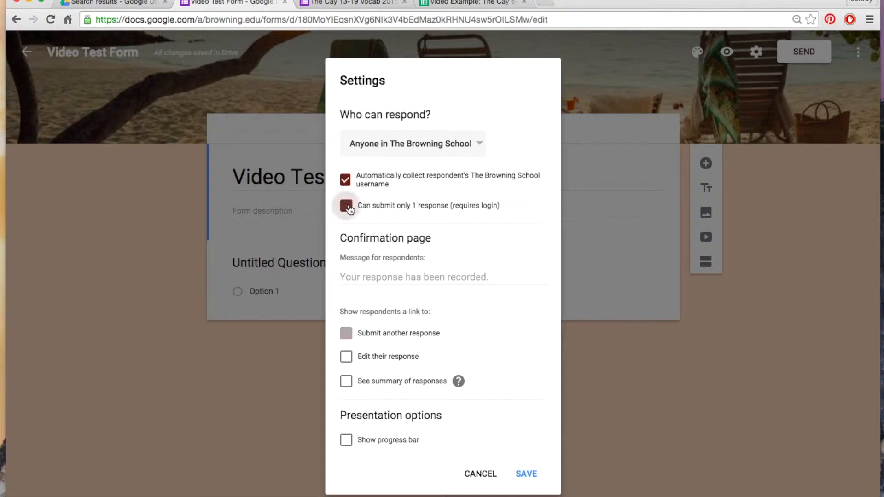
Let respondents edit their response, enable the shuffled question order, and save the form settings
left_click(346, 359)
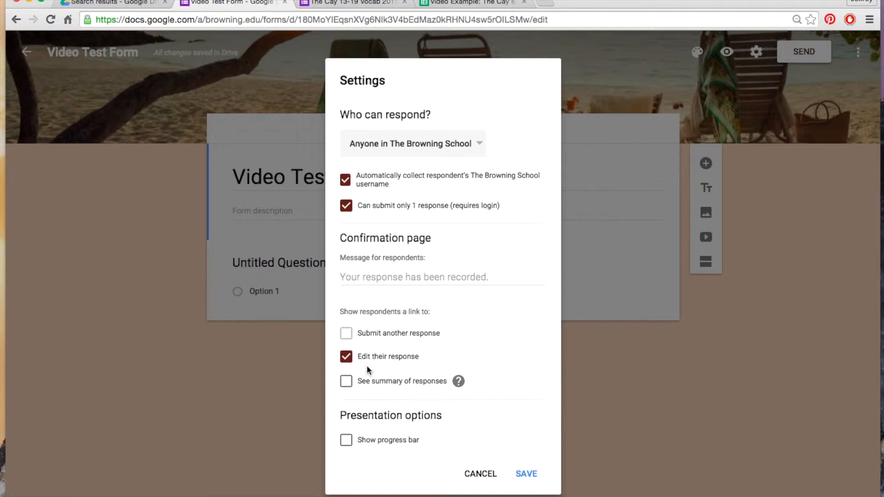
scroll(381, 438, "down", 1)
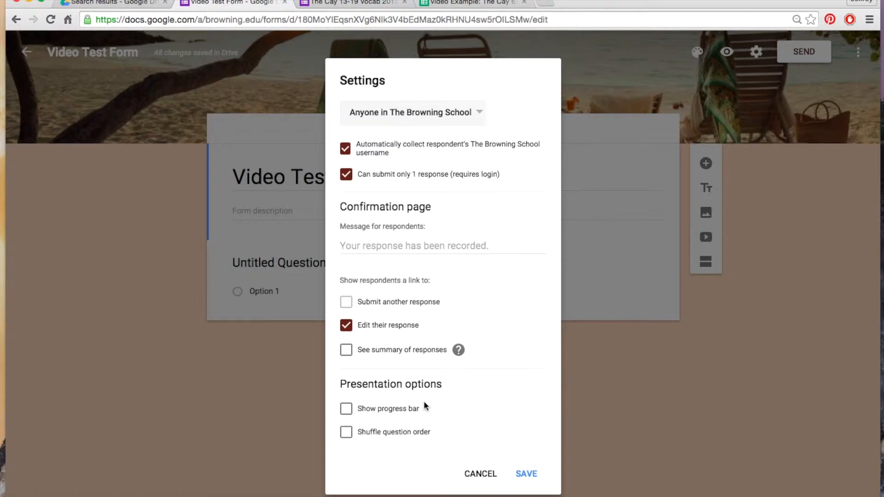
left_click(347, 433)
left_click(526, 474)
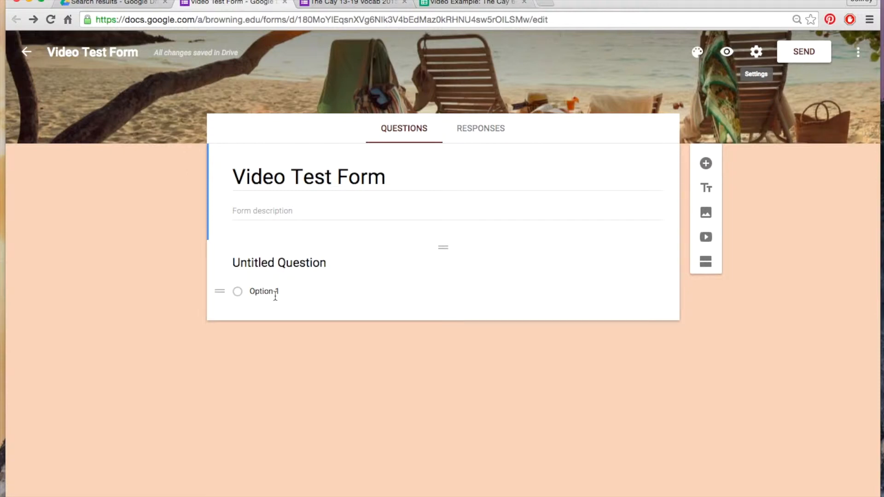
Replace the untitled question's text with "Is the sun bigger than the moon?"
left_click(336, 263)
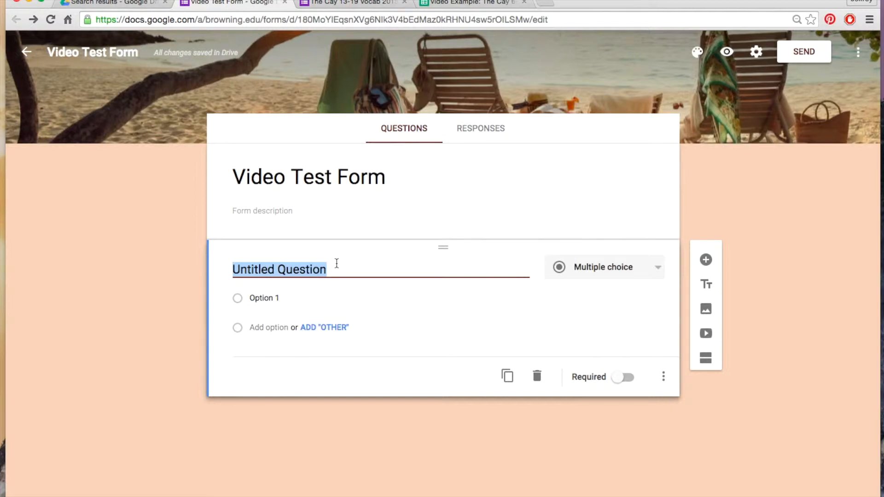
type("Is the sun ")
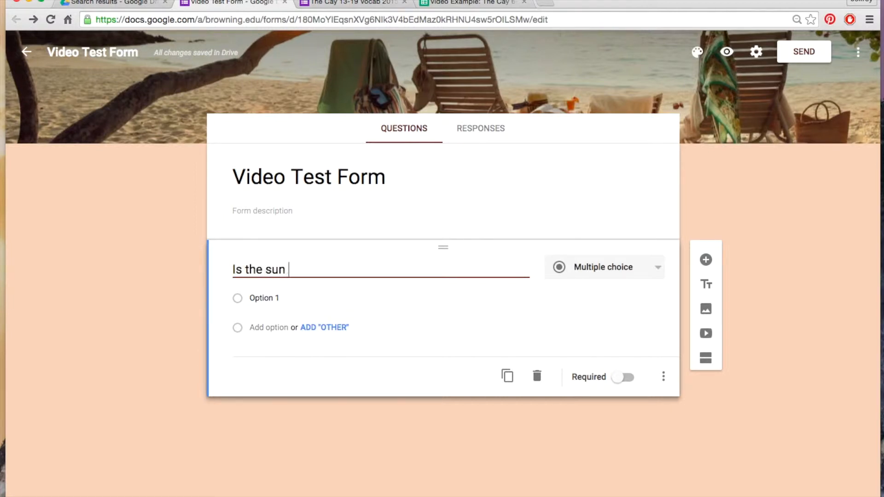
type("bigger than ")
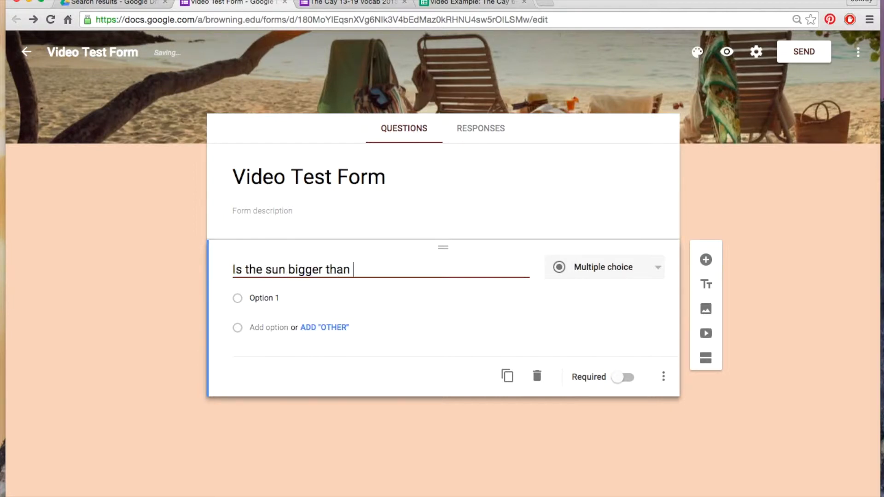
type("the moon?")
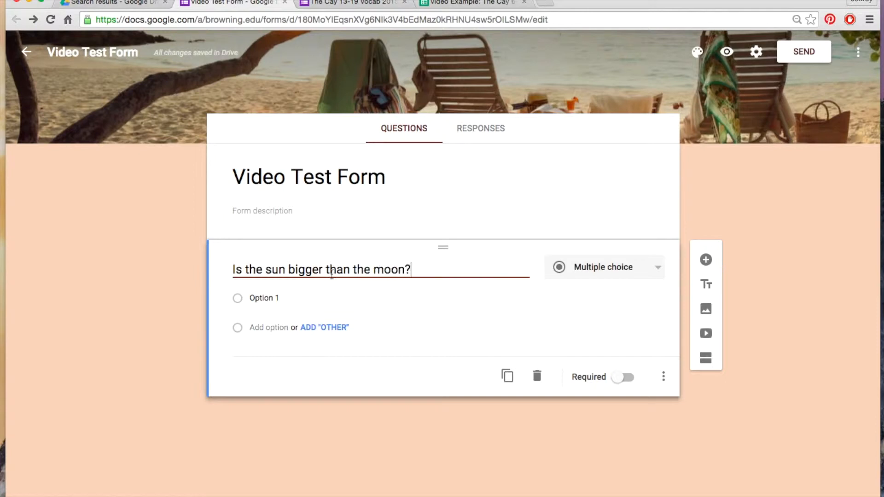
Give the sun and moon question two answer options, "Yes" and "No"
left_click(287, 295)
type("Yes")
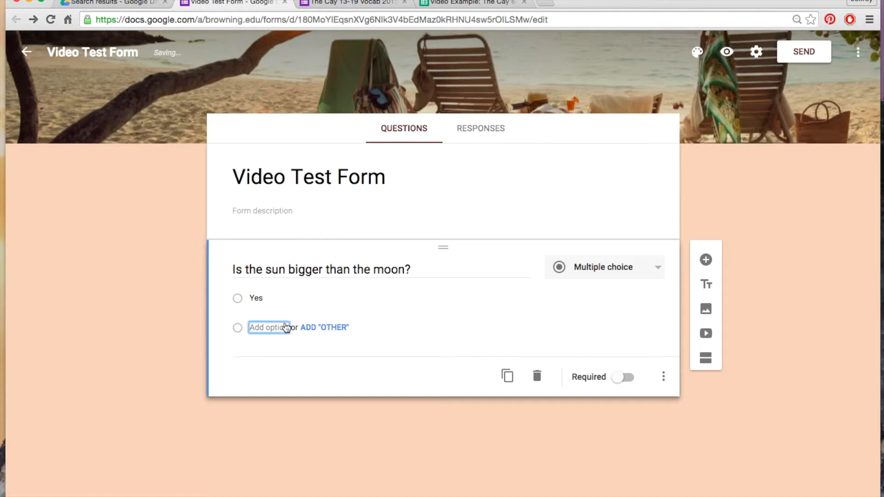
left_click(285, 327)
type("No")
left_click(420, 359)
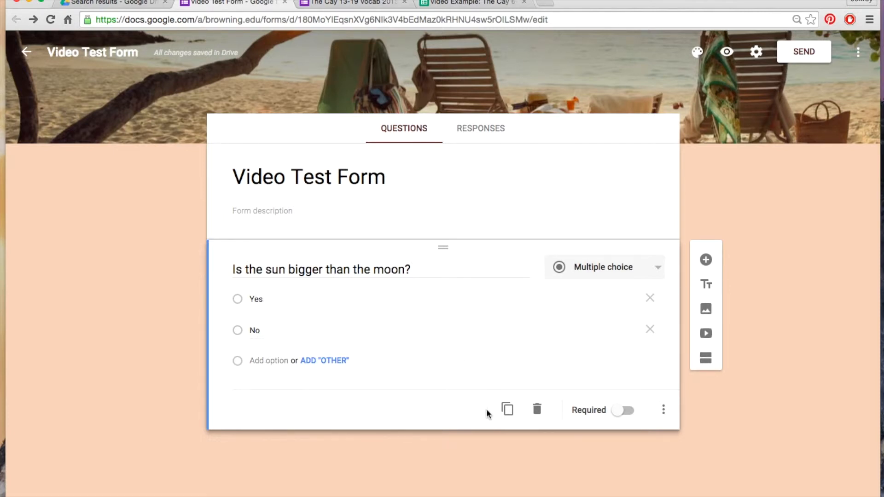
Duplicate the sun and moon question and reword the copy as "Is a bowling ball heavier than a feather?"
left_click(506, 411)
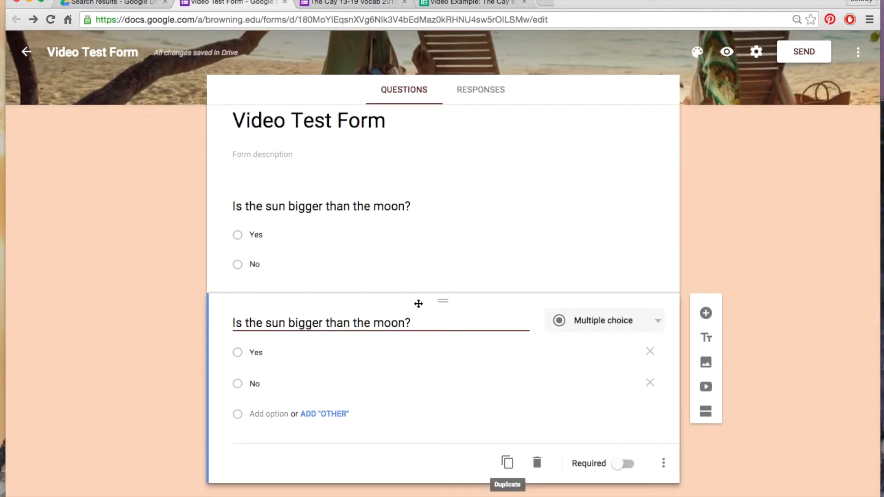
left_click_drag(413, 322, 206, 285)
key("BackSpace")
type("Is a bolw")
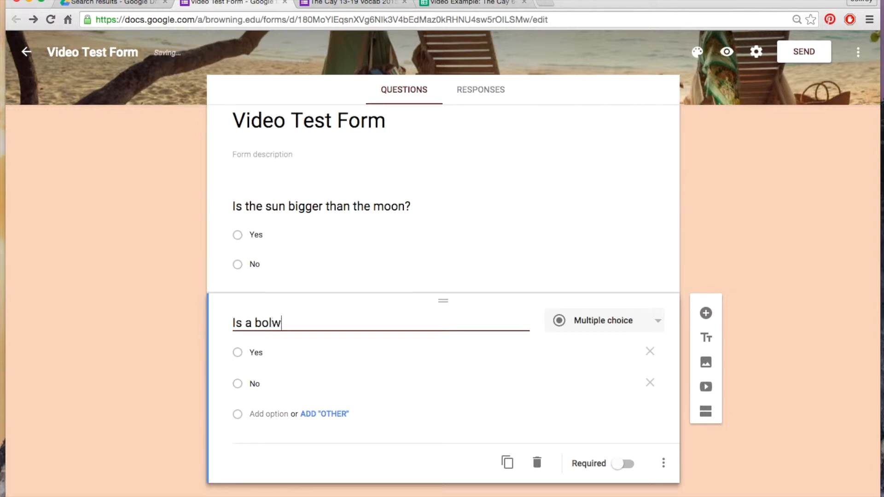
key("BackSpace")
key("BackSpace")
type("wling ball heavier than a feather?")
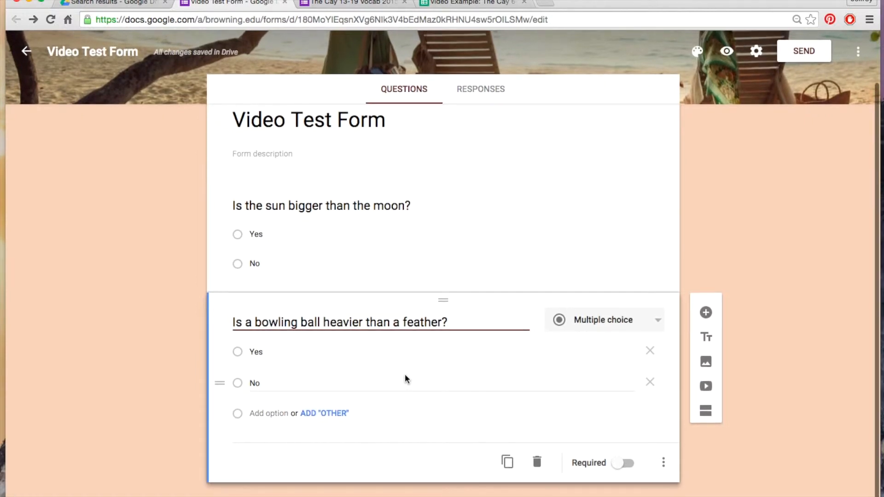
Duplicate the bowling ball question and change the copy's question type to Checkboxes
left_click(507, 462)
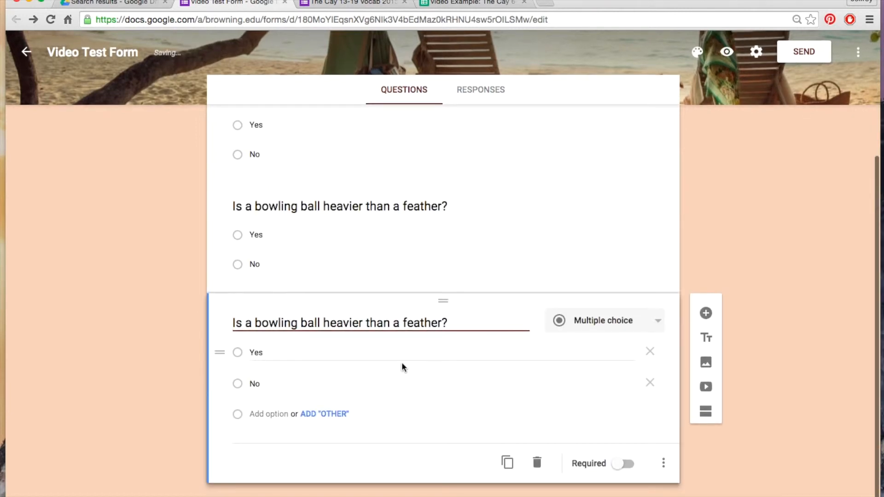
left_click(627, 318)
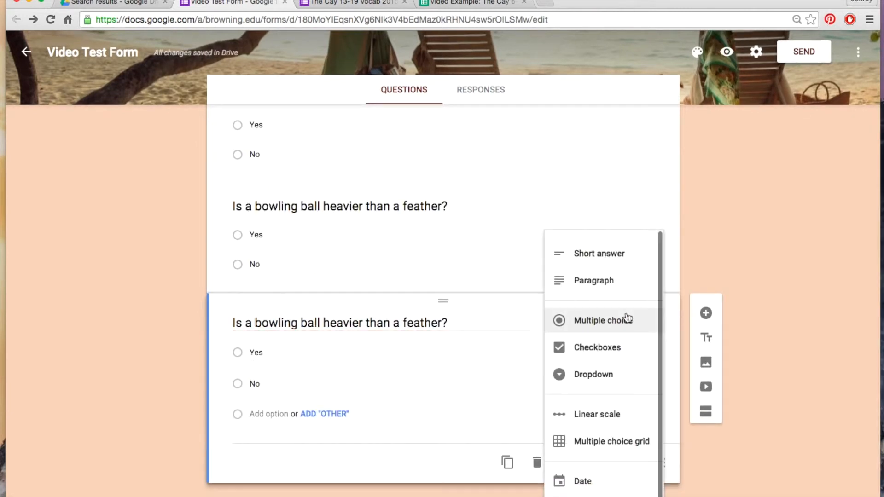
left_click(607, 347)
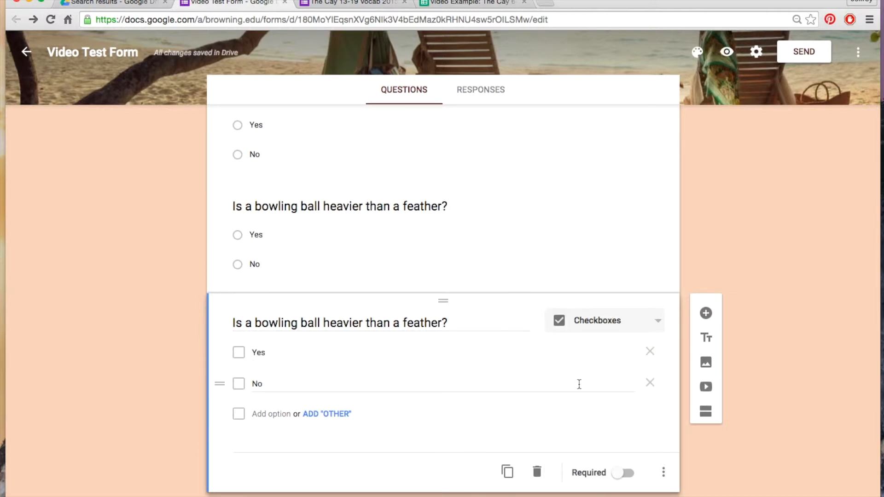
Try the Dropdown, Short answer and Paragraph question types on the duplicated bowling ball question
left_click(634, 324)
left_click(618, 346)
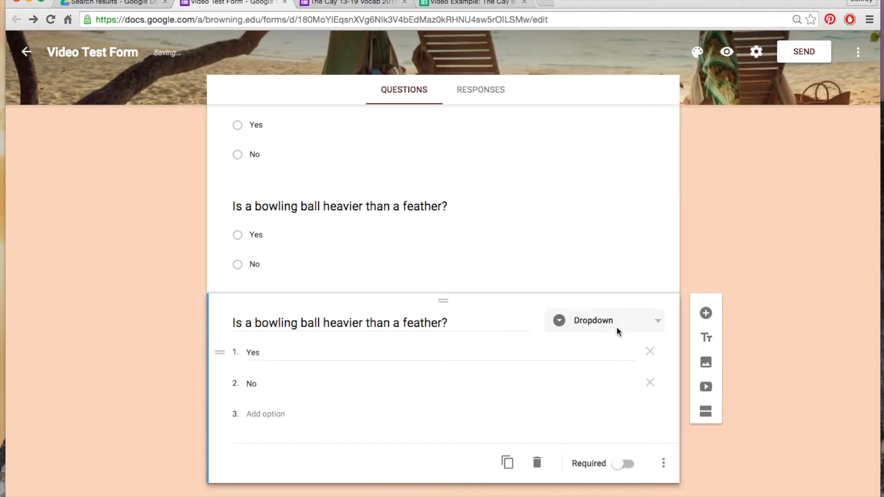
left_click(607, 319)
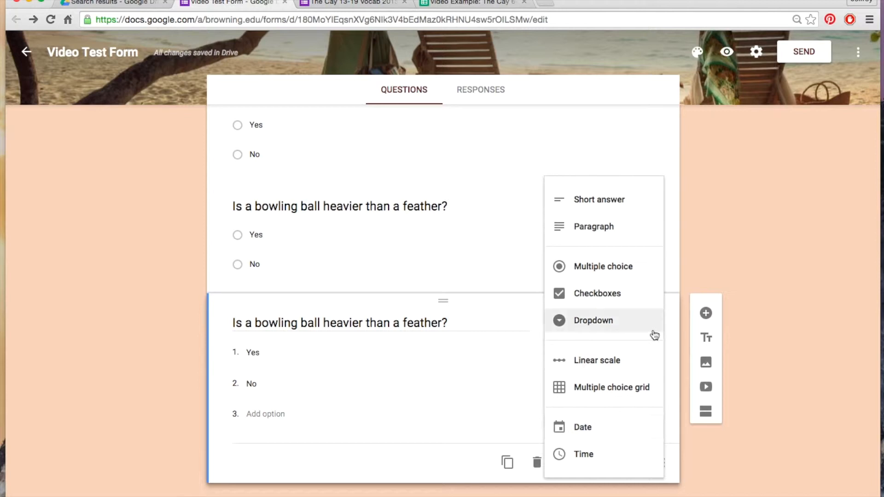
left_click(598, 199)
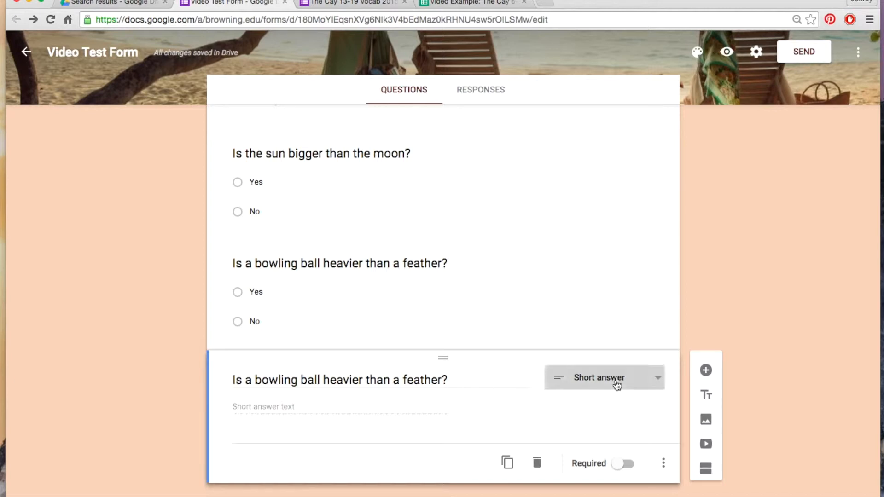
left_click(617, 384)
left_click(608, 408)
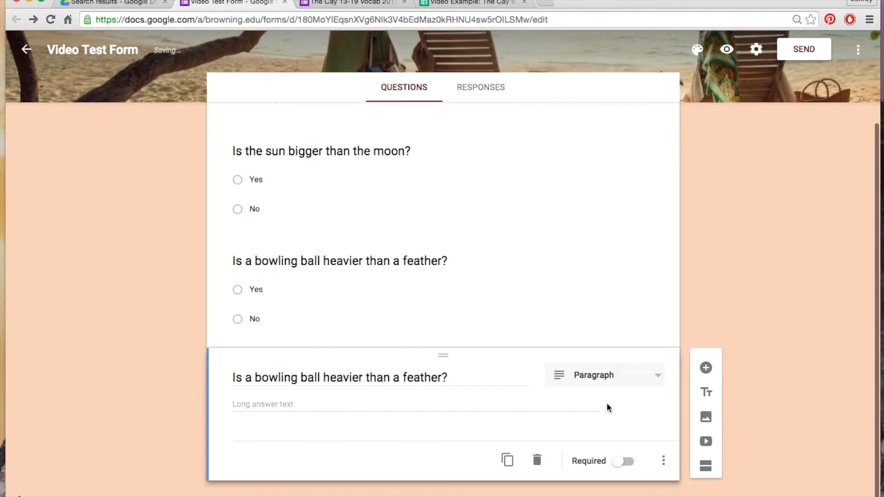
Set the duplicated bowling ball question's type to Linear scale
left_click(623, 380)
scroll(625, 383, "down", 2)
left_click(611, 406)
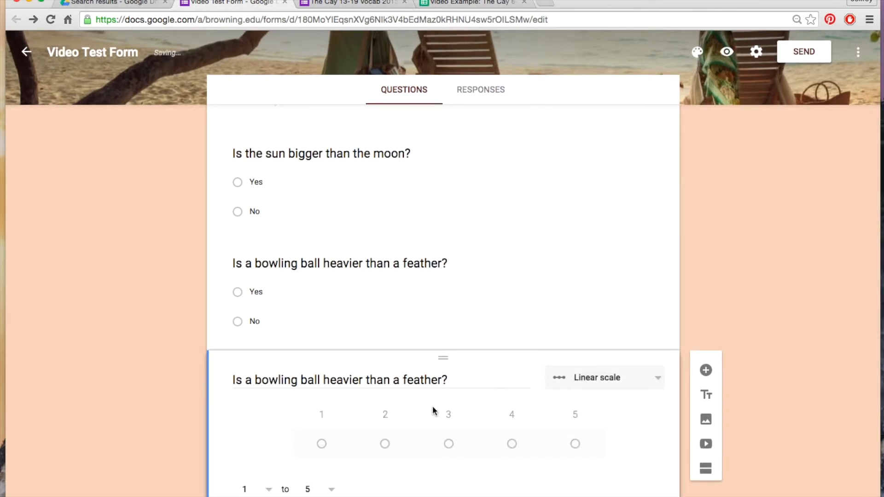
Label the linear scale's ends "Not a chance" for 1 and "Definitely" for 5
scroll(432, 405, "down", 3)
left_click(282, 386)
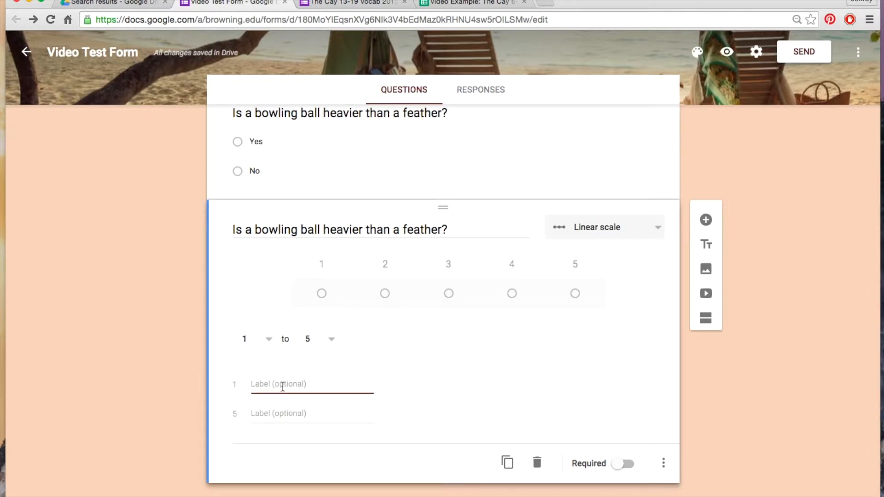
type("Not a chance")
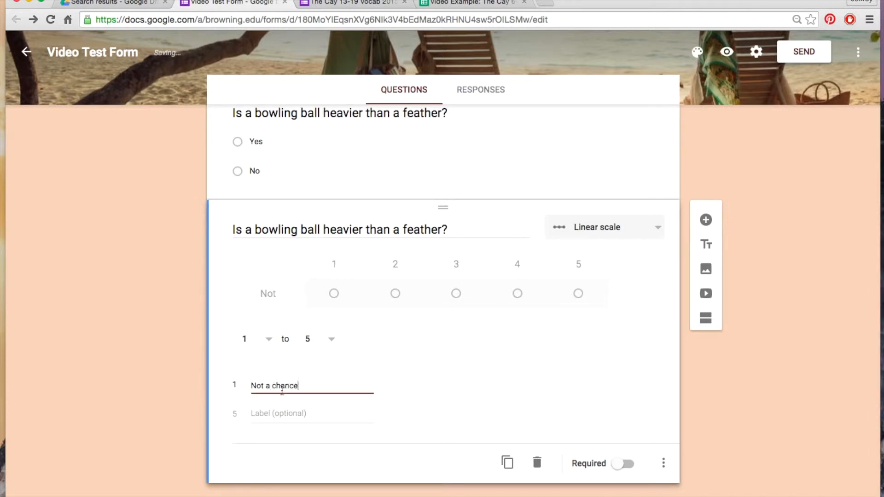
left_click(289, 413)
type("Deifnitely")
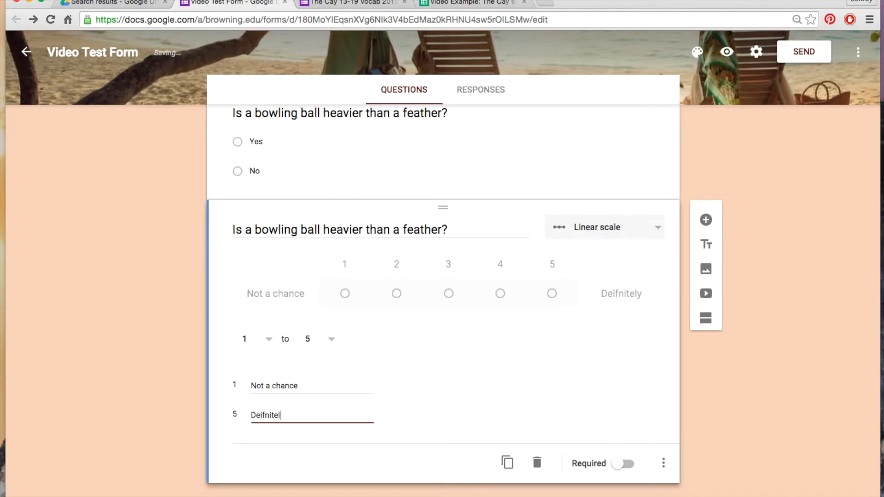
type("fi")
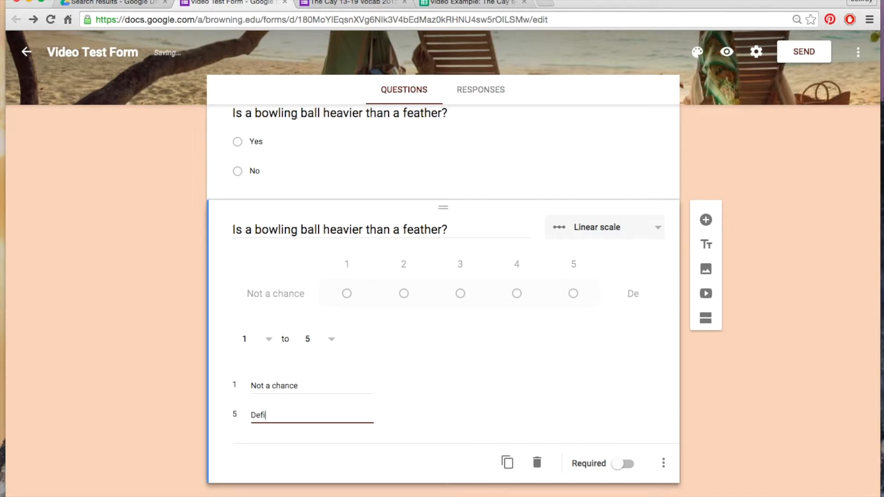
type("nitely")
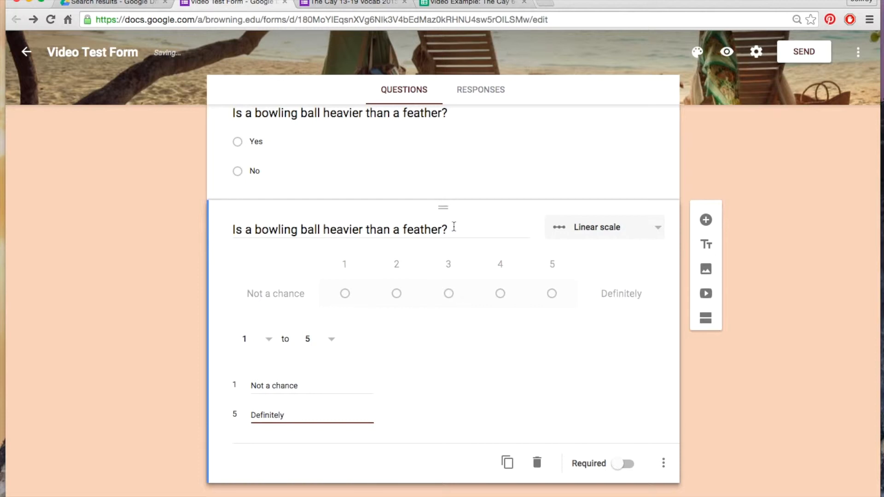
Reword the linear scale question as "Would you use Google Forms with your students?"
triple_click(448, 226)
type("Would ")
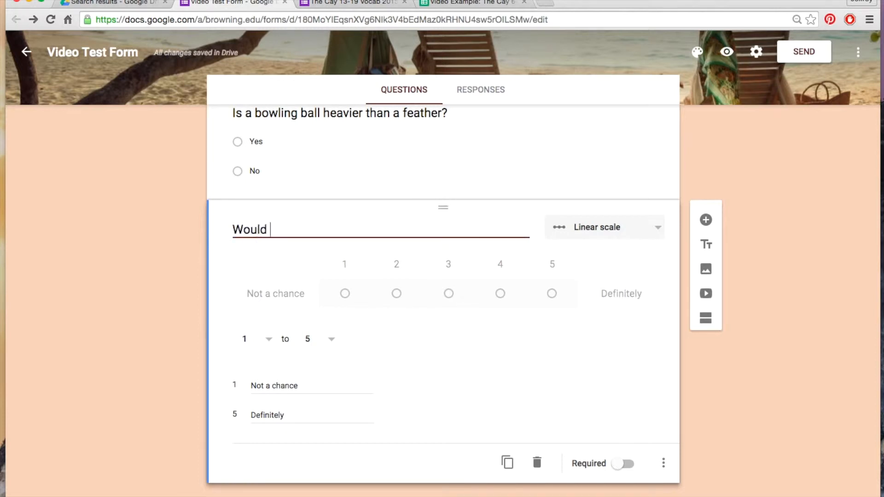
type("you use Google ")
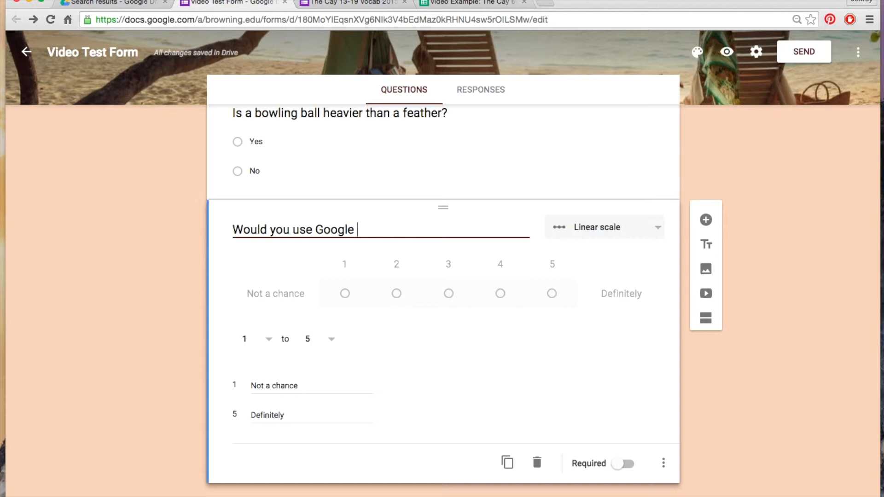
type("Forms with your ")
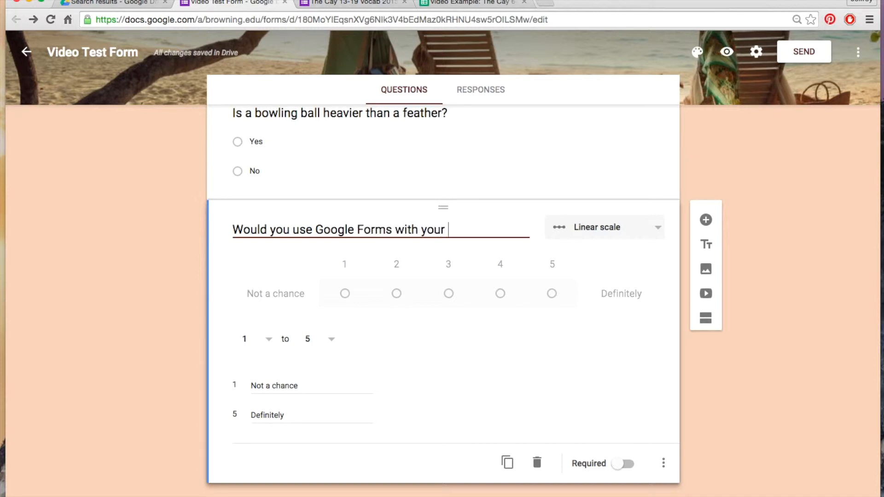
type("students?")
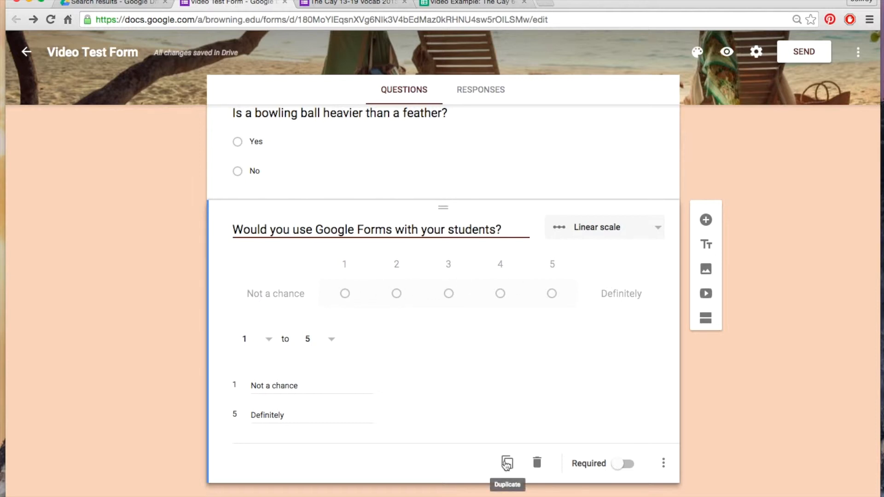
Change the Google Forms question to a Multiple choice grid with columns "Not at all", "Somewhat", "In the middle", "Very" and "Extremely"
left_click(650, 229)
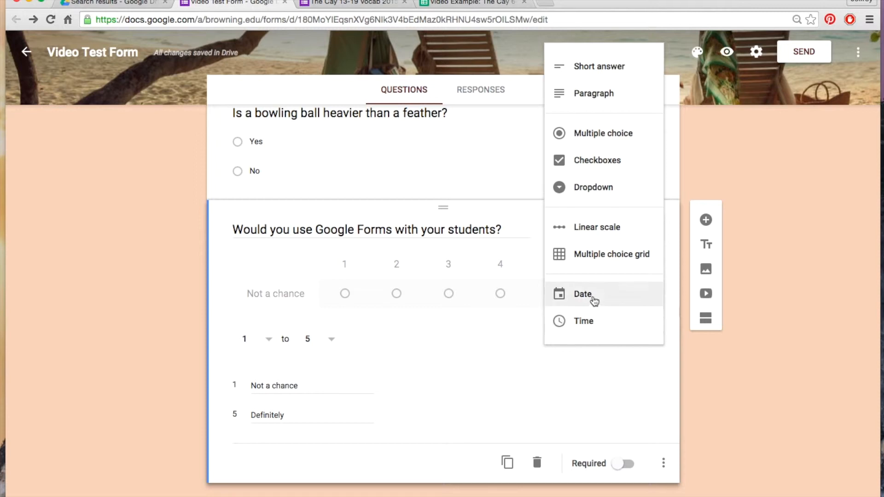
left_click(627, 256)
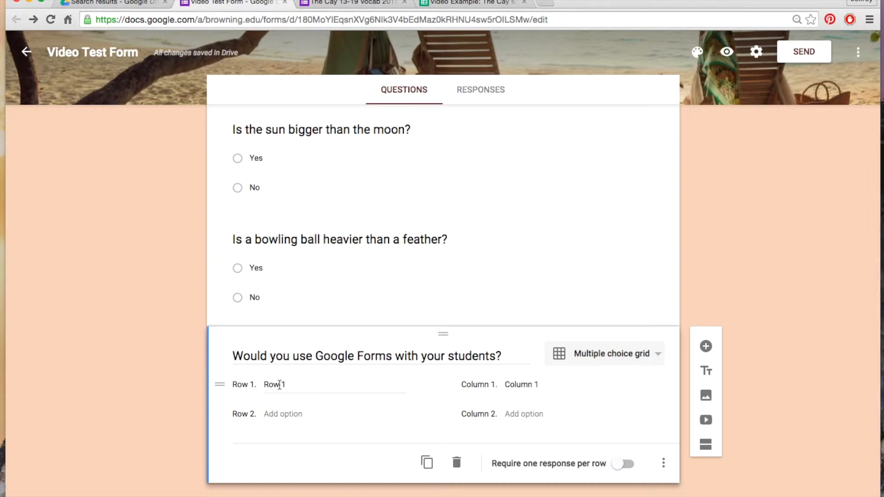
left_click(530, 384)
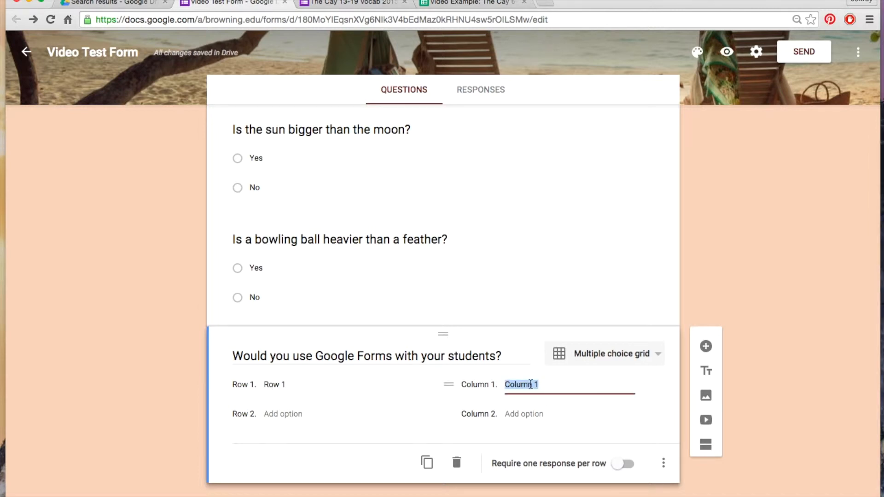
type("Not at all")
left_click(586, 417)
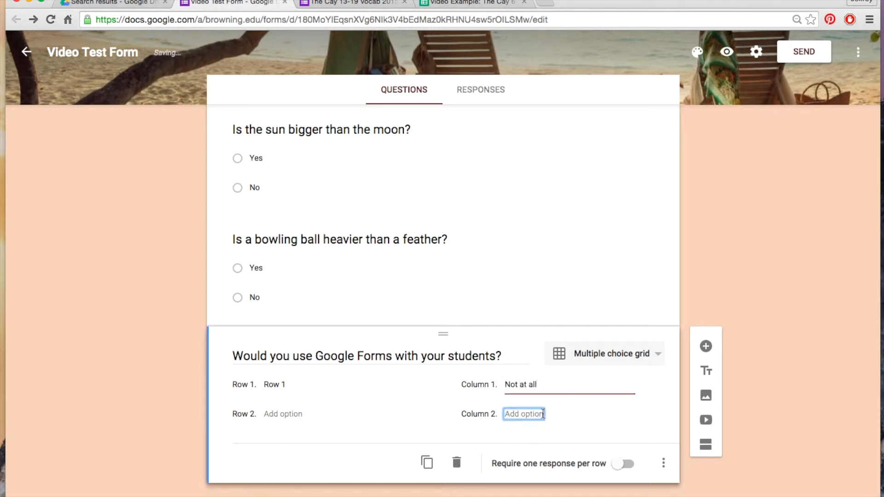
type("Somewhat")
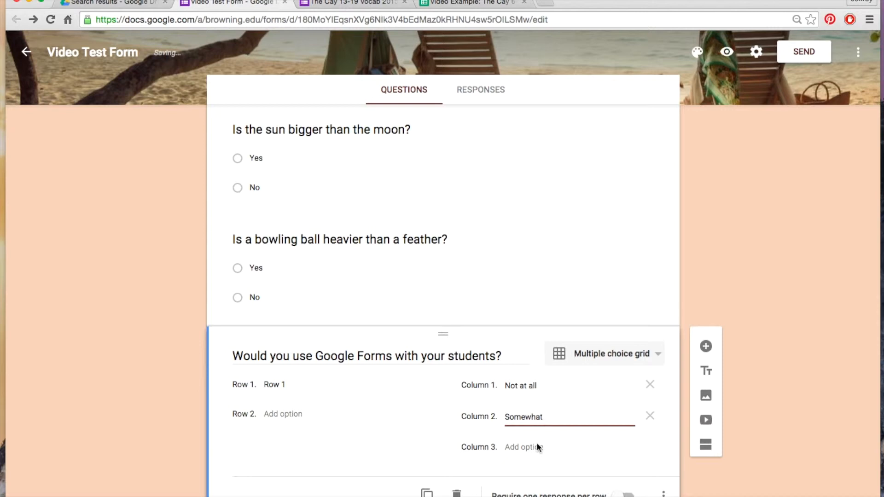
left_click(537, 446)
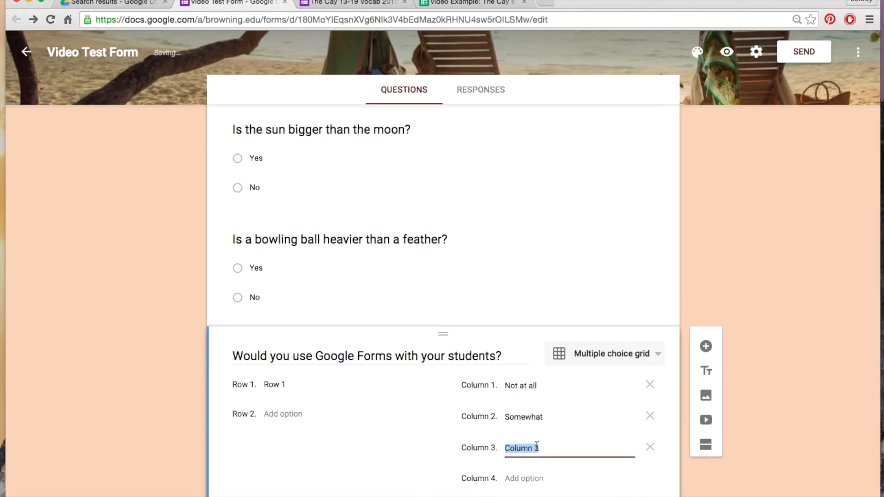
type("In the middle")
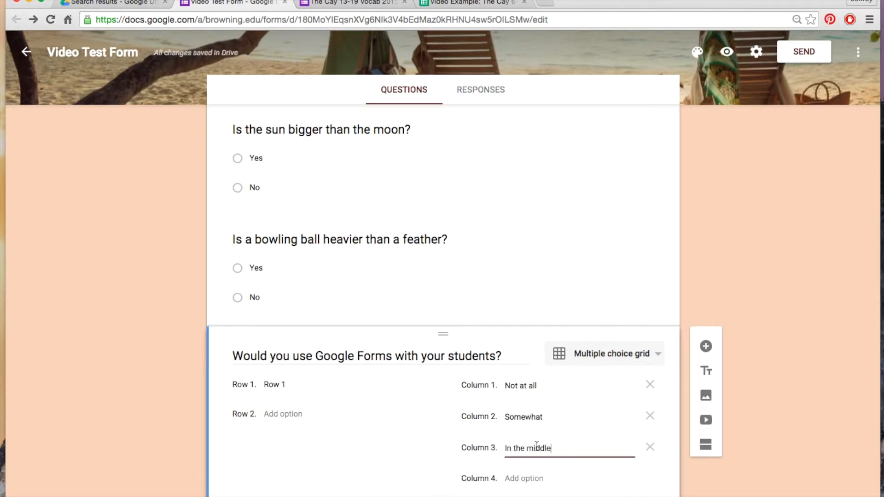
left_click(538, 475)
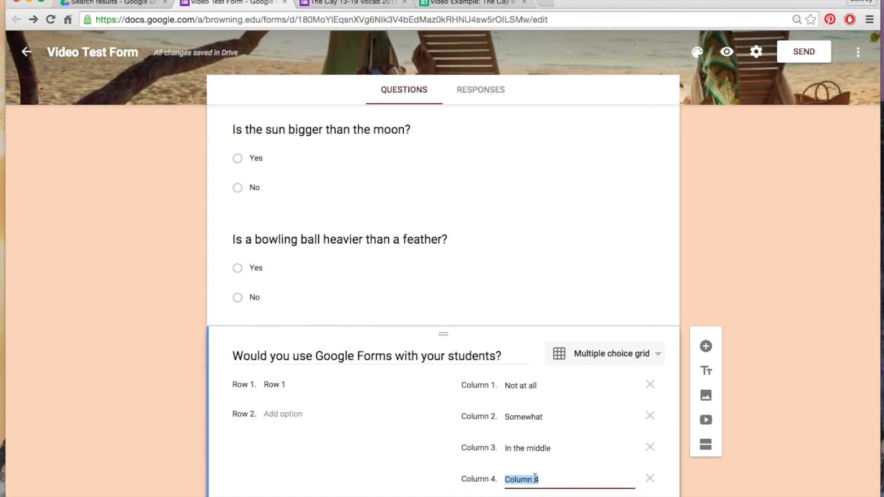
type("Very")
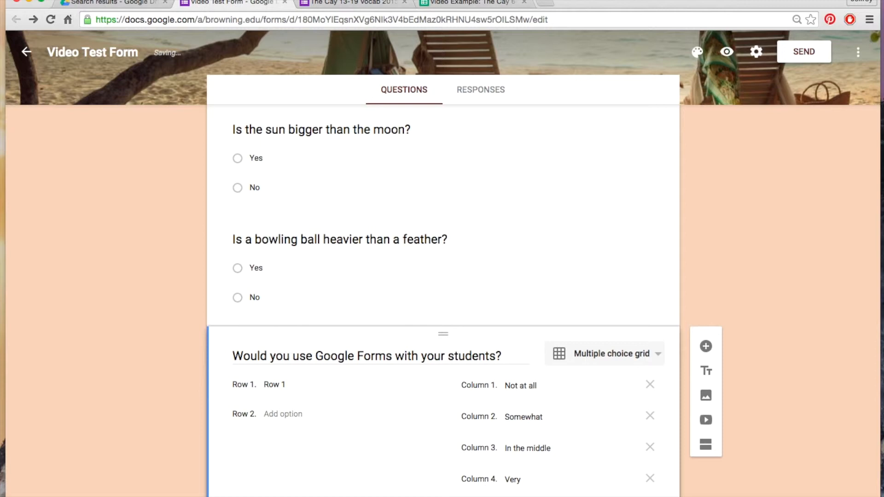
Fill the grid's rows with "Do you like cheese?", "Soda?" and "Candy"
left_click(277, 385)
type("Do you like cheese?")
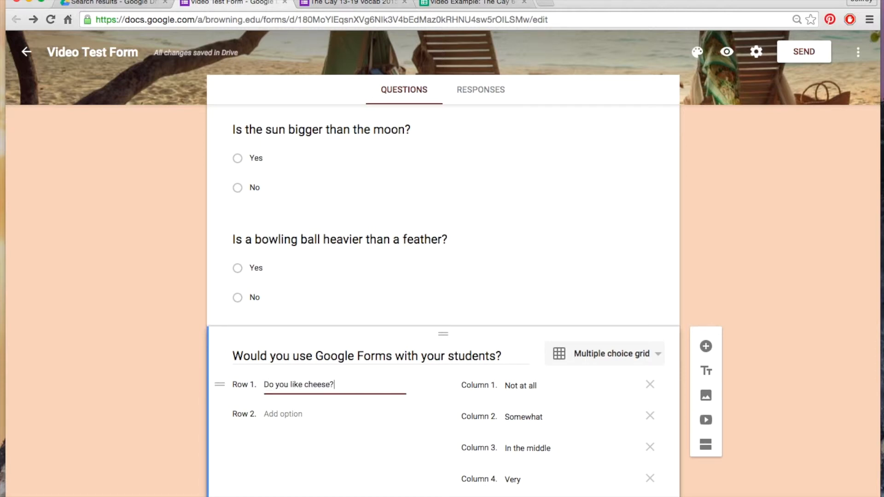
left_click(286, 414)
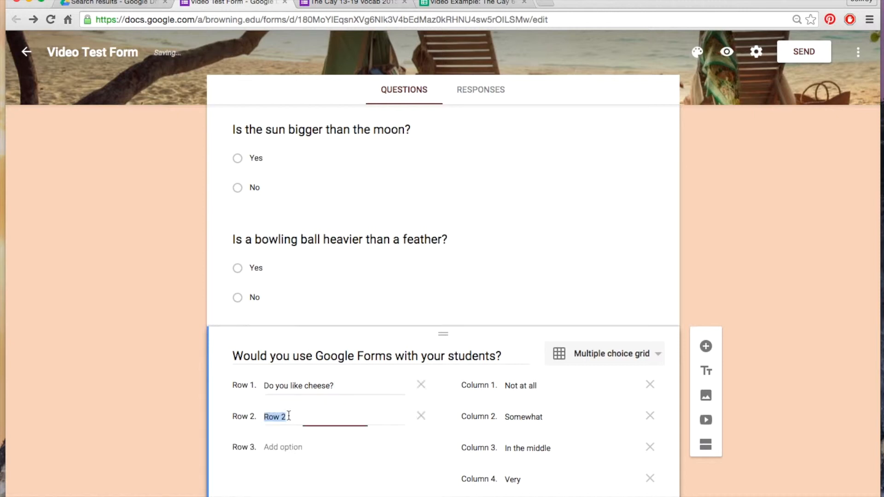
type("Soda?")
left_click(294, 447)
type("C")
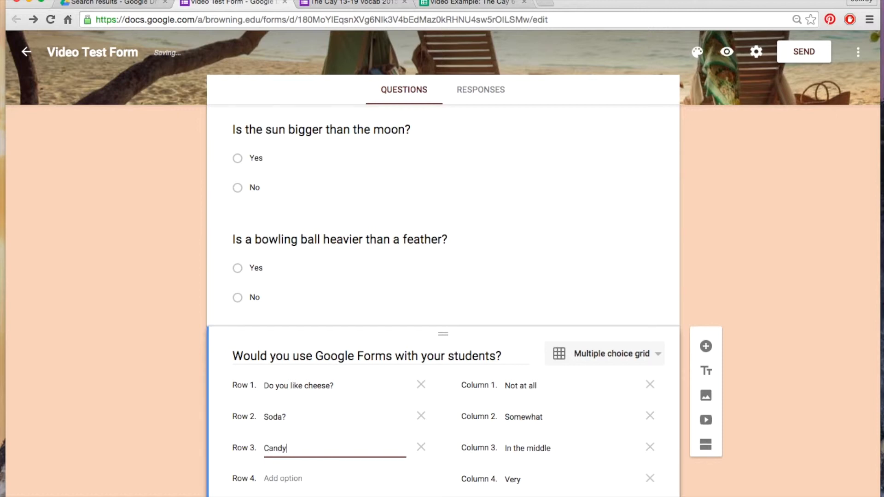
type("andy")
scroll(443, 299, "down", 3)
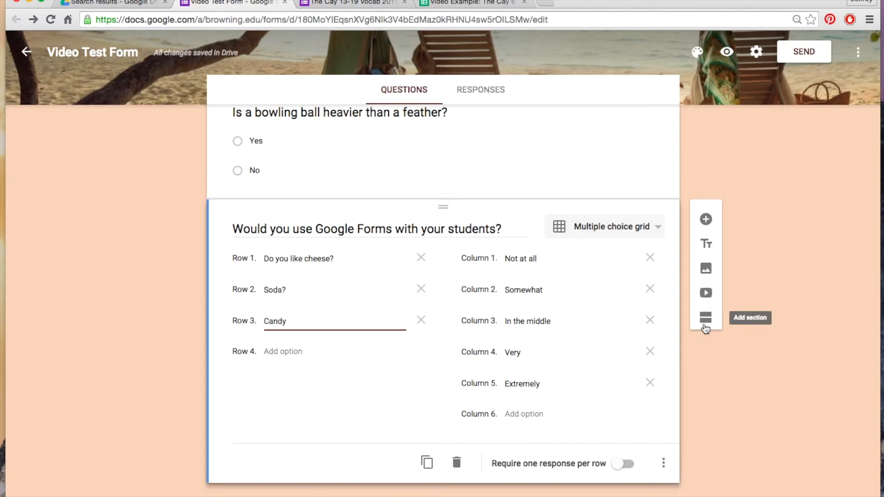
Switch to The Cay 13-19 Vocab 2015 form and examine its section headings, word bank and question formats from beginning to end
scroll(395, 413, "up", 5)
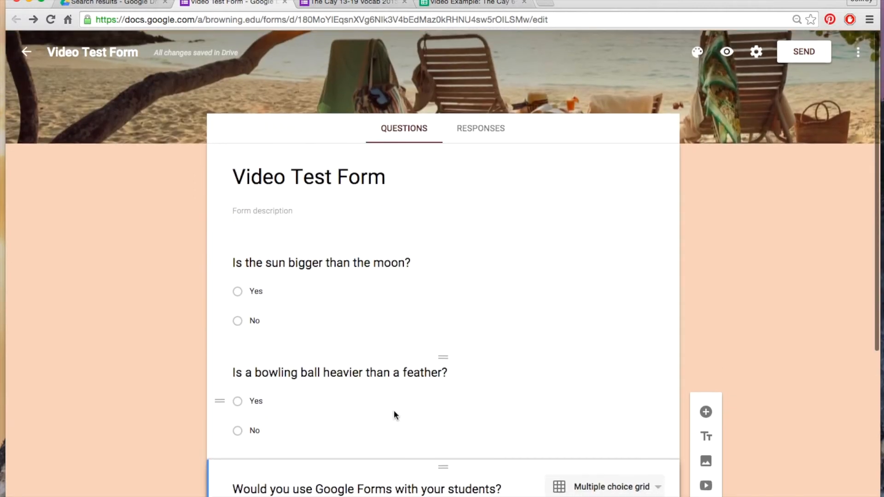
left_click(349, 3)
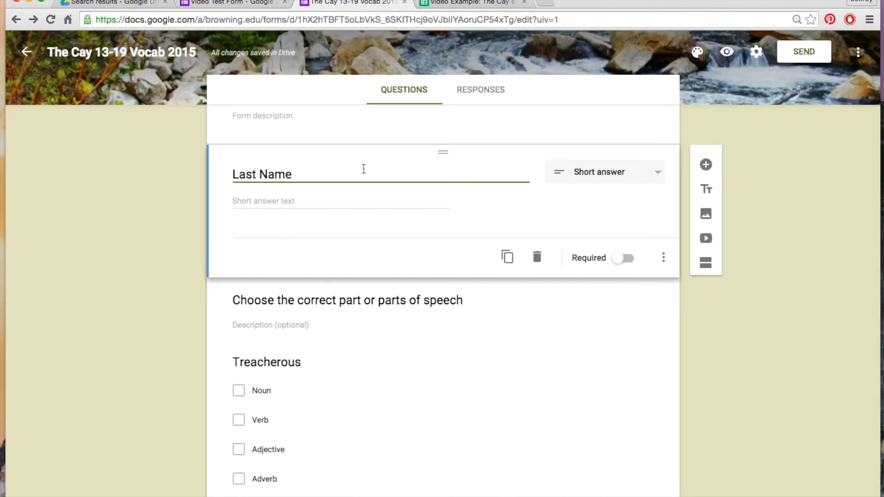
scroll(511, 329, "down", 2)
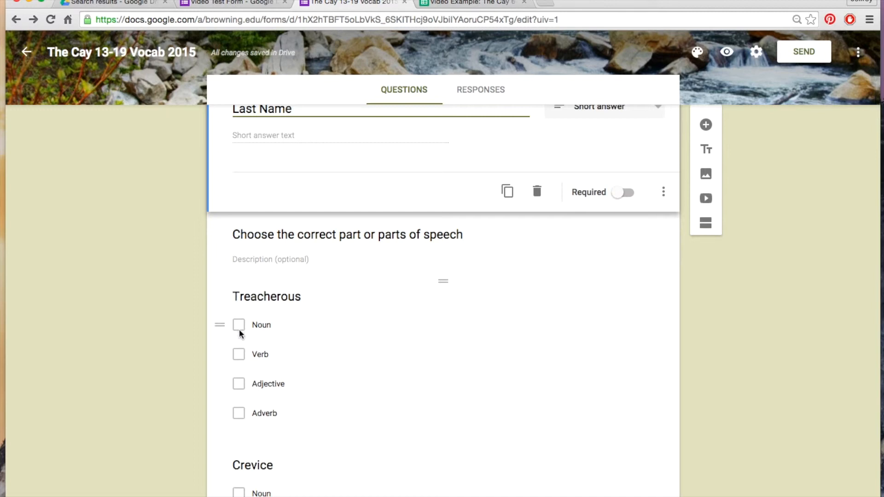
scroll(407, 431, "down", 8)
scroll(408, 430, "down", 17)
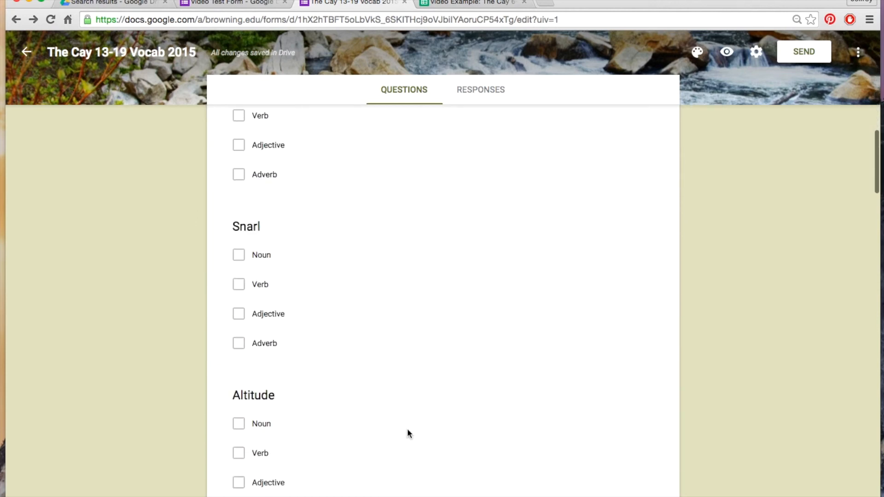
scroll(407, 433, "down", 10)
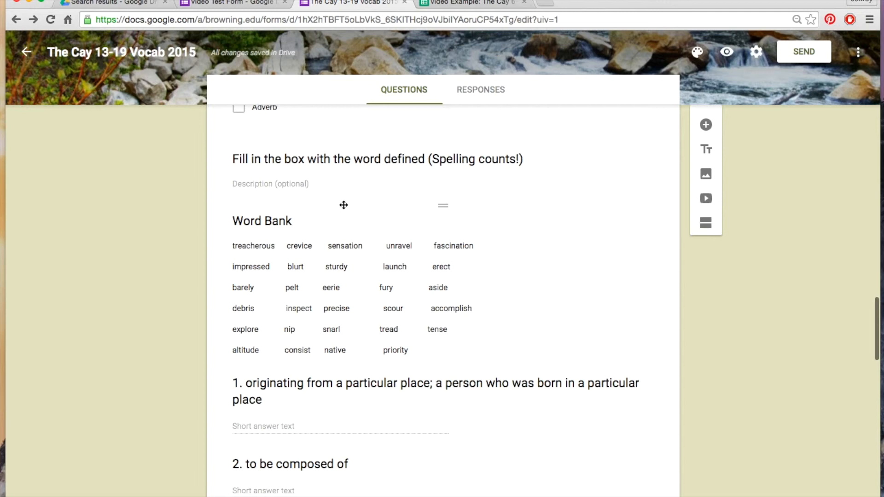
scroll(427, 326, "down", 3)
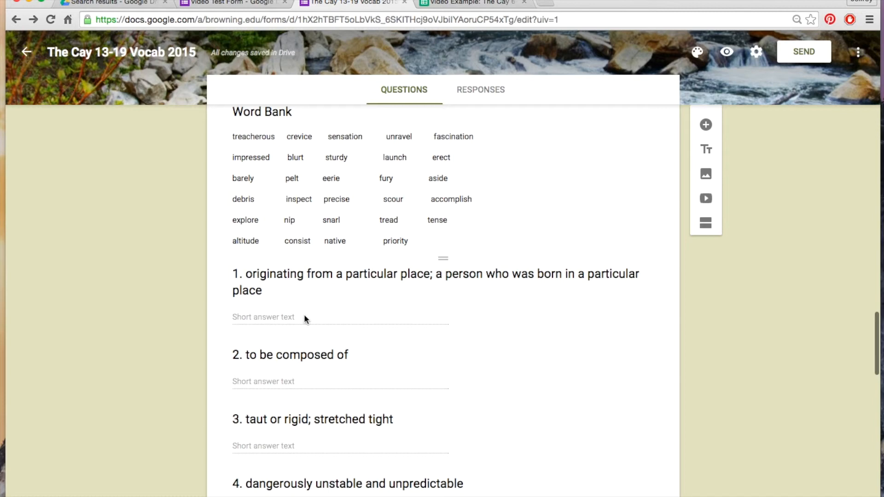
scroll(445, 416, "down", 9)
scroll(446, 414, "down", 12)
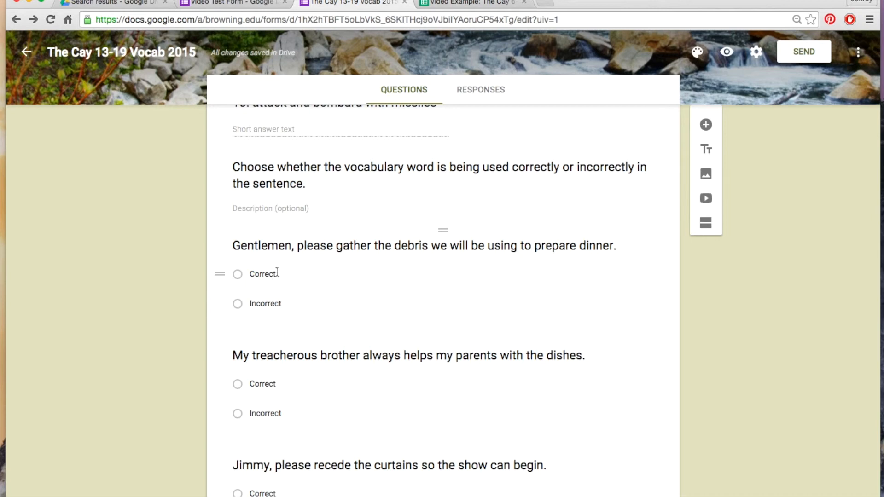
scroll(456, 387, "down", 5)
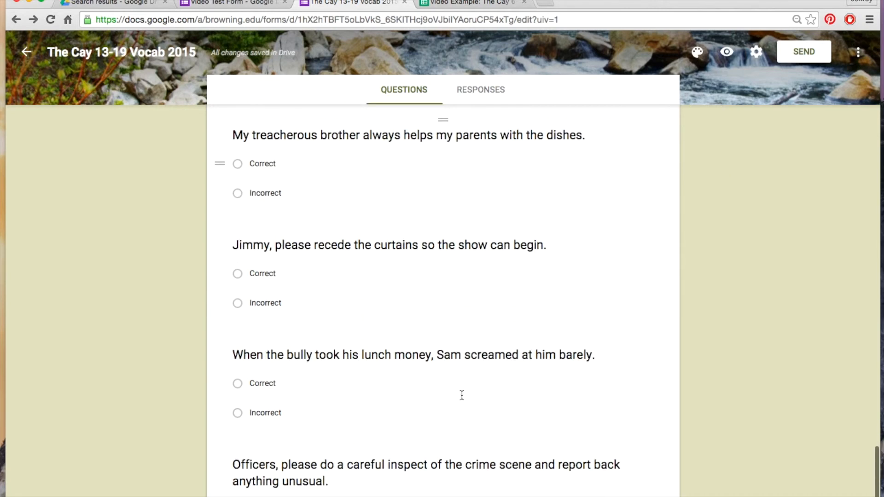
scroll(461, 395, "down", 2)
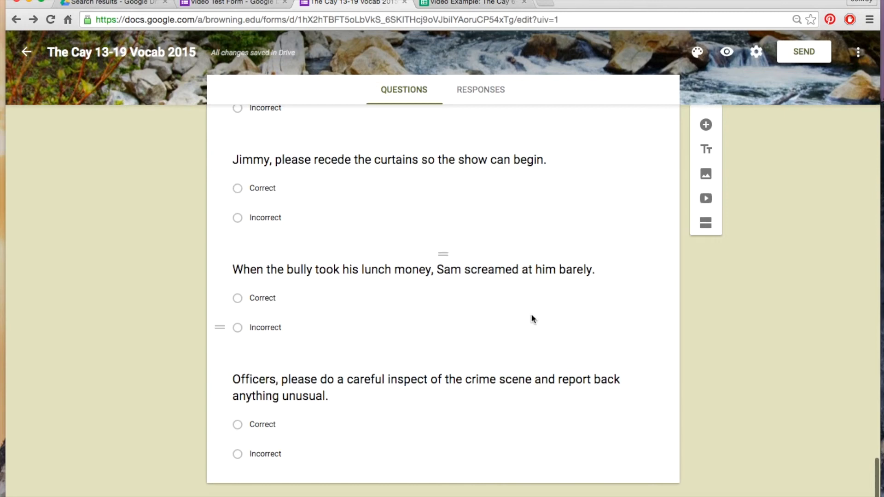
scroll(532, 318, "up", 20)
scroll(531, 317, "up", 20)
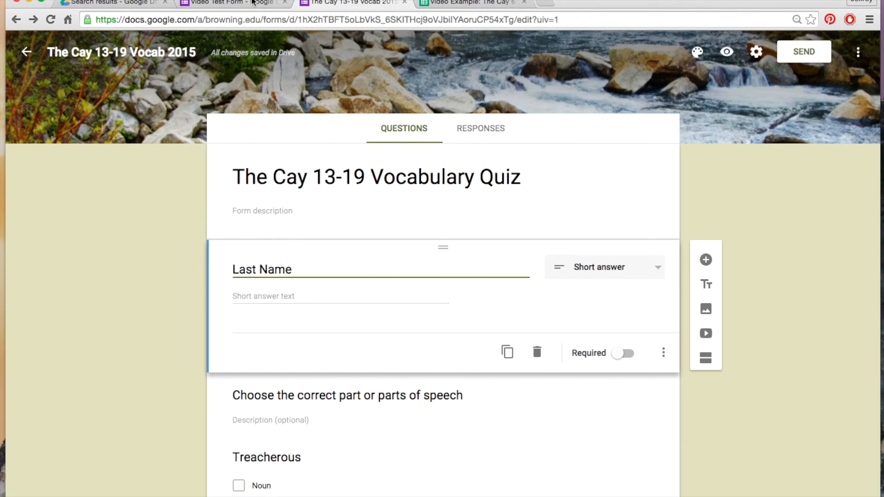
Return to the Video Test Form and open its sending options for sharing by link
left_click(251, 2)
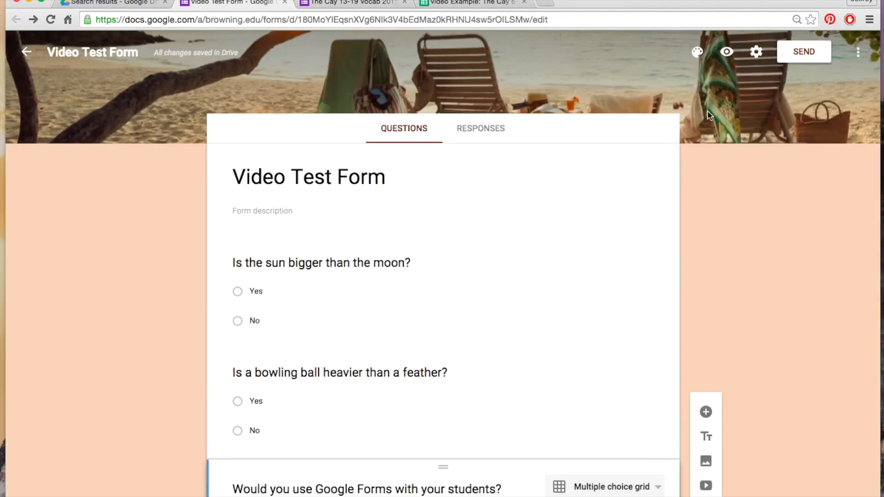
left_click(803, 51)
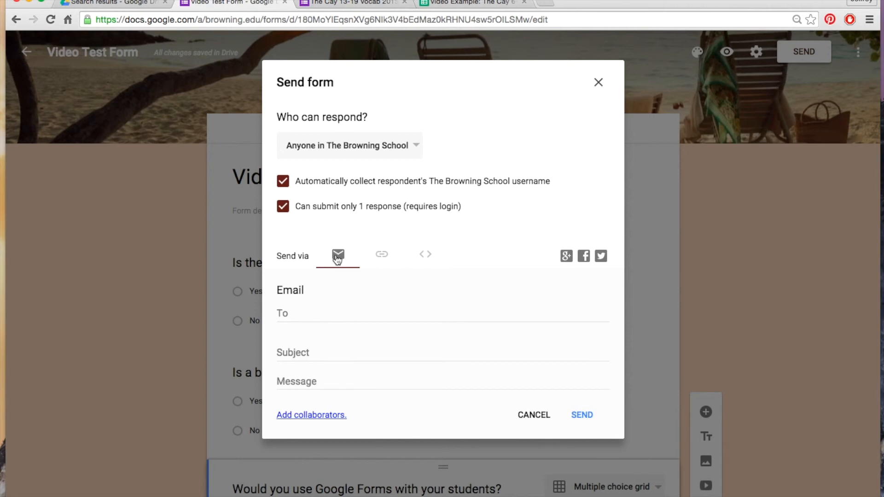
left_click(381, 256)
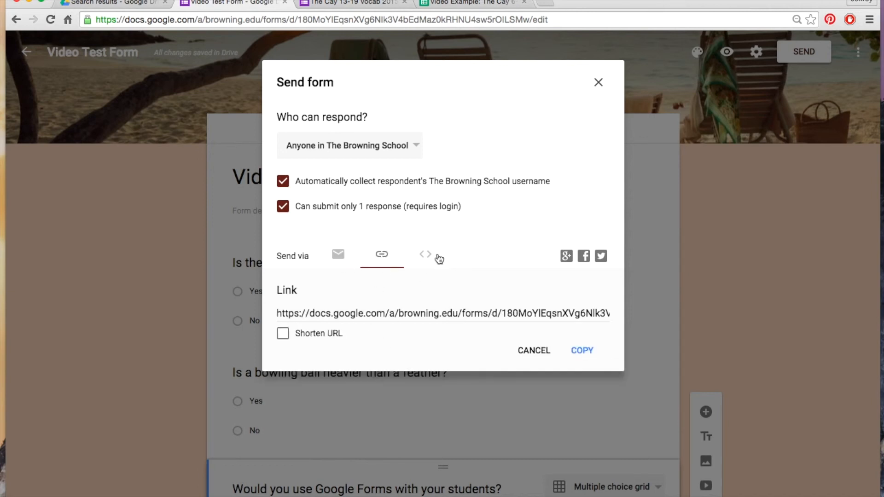
Shorten the Video Test Form's sharing URL and bring up the options for sending the form by email
left_click(282, 334)
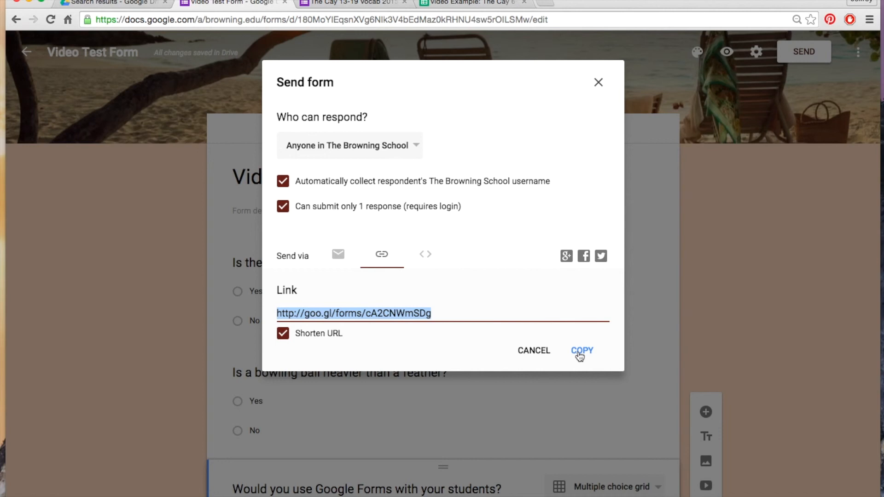
left_click(338, 255)
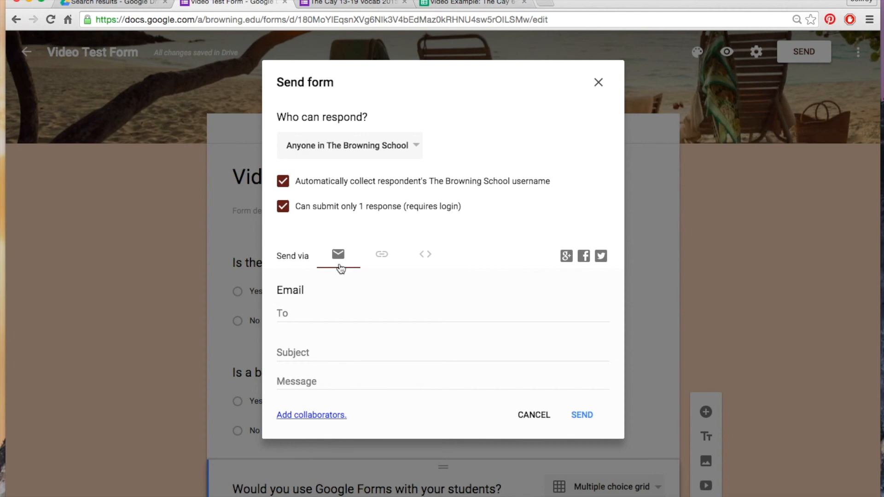
Review the choices for who can respond, keep "Anyone in The Browning School", and close the sending options
left_click(403, 145)
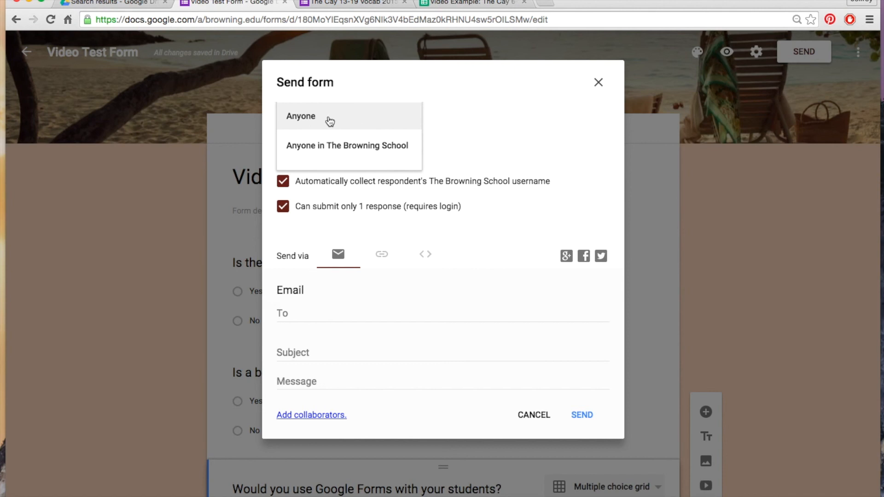
left_click(378, 147)
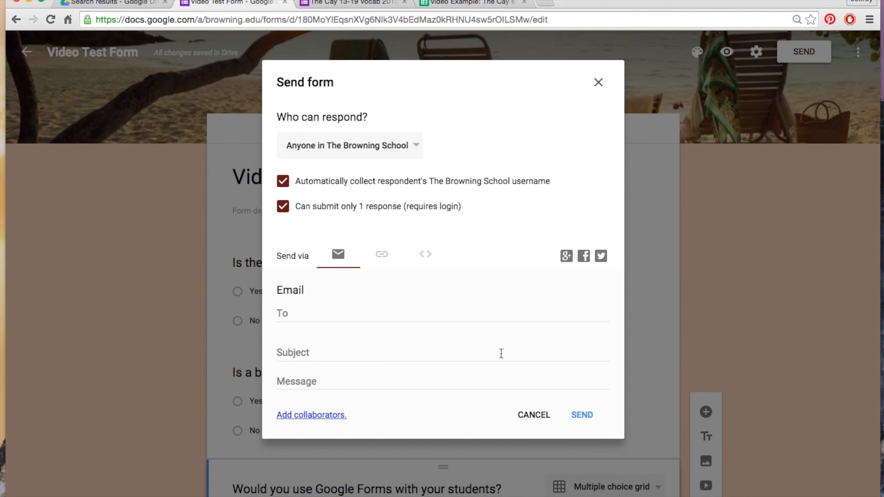
left_click(598, 82)
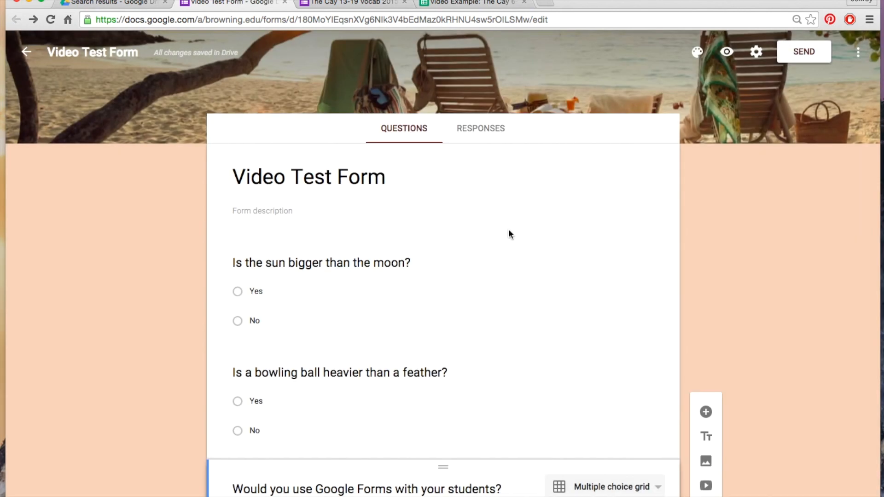
Switch to The Cay 13-19 Vocab 2015 form and look over its opening questions again
left_click(355, 3)
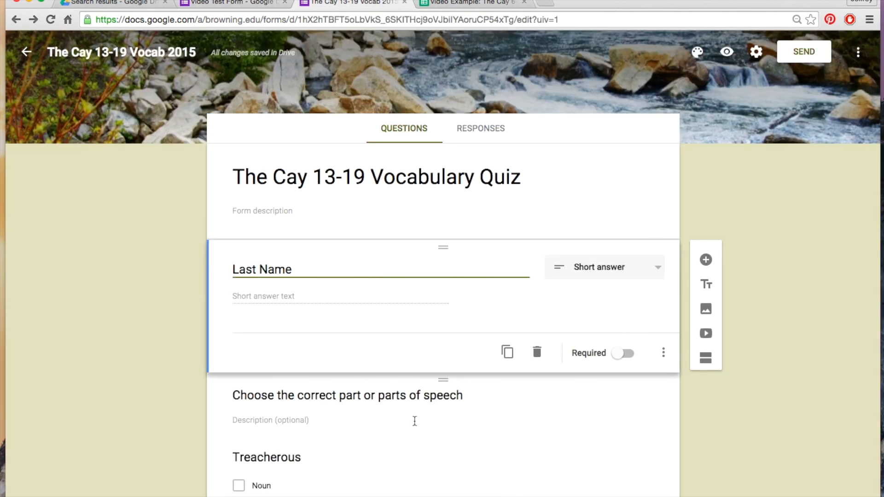
scroll(416, 426, "down", 15)
scroll(416, 425, "down", 20)
scroll(417, 426, "up", 20)
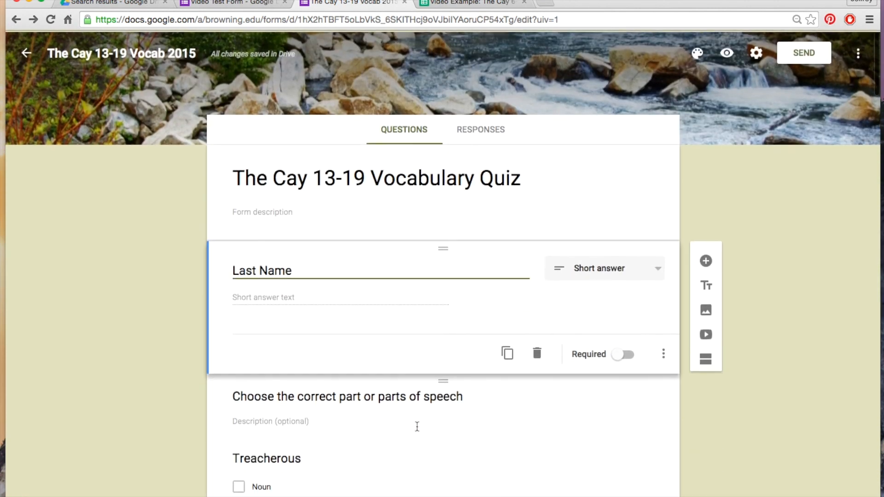